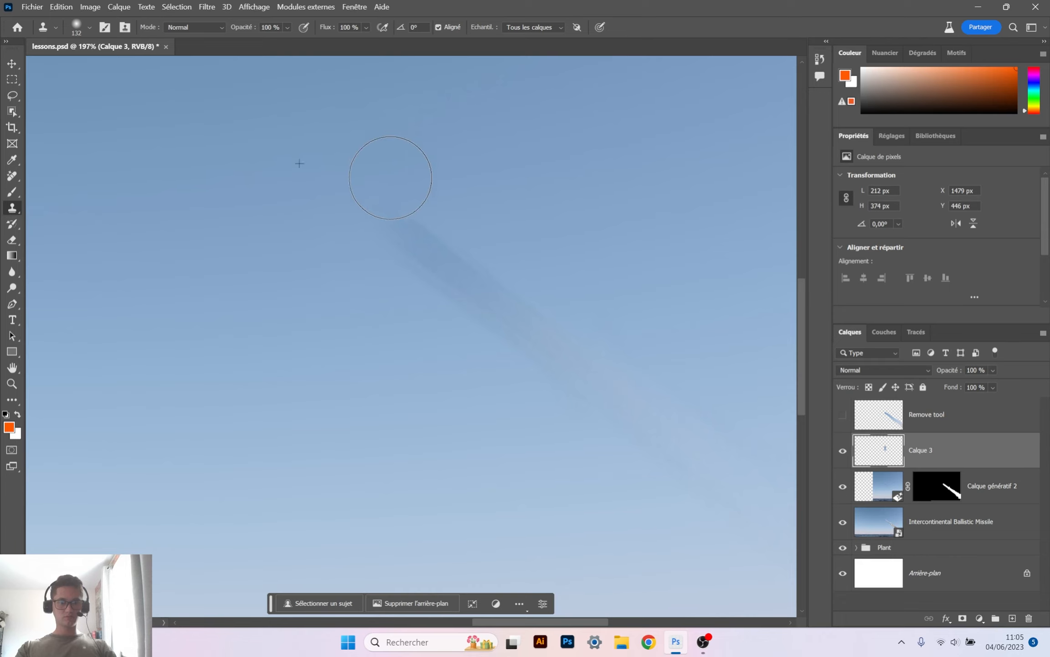
Clone clean blue sky over the remaining smoke trail on the Calque 3 layer with the Clone Stamp.
{"action": "left_click", "coordinate": [329, 242], "text": "alt"}
{"action": "left_click_drag", "start_coordinate": [435, 233], "coordinate": [432, 288]}
{"action": "left_click", "coordinate": [344, 229], "text": "alt"}
{"action": "left_click_drag", "start_coordinate": [495, 228], "coordinate": [486, 325]}
{"action": "left_click", "coordinate": [401, 259], "text": "alt"}
{"action": "left_click_drag", "start_coordinate": [542, 246], "coordinate": [548, 372]}
{"action": "scroll", "coordinate": [334, 320], "scroll_direction": "down", "scroll_amount": 5}
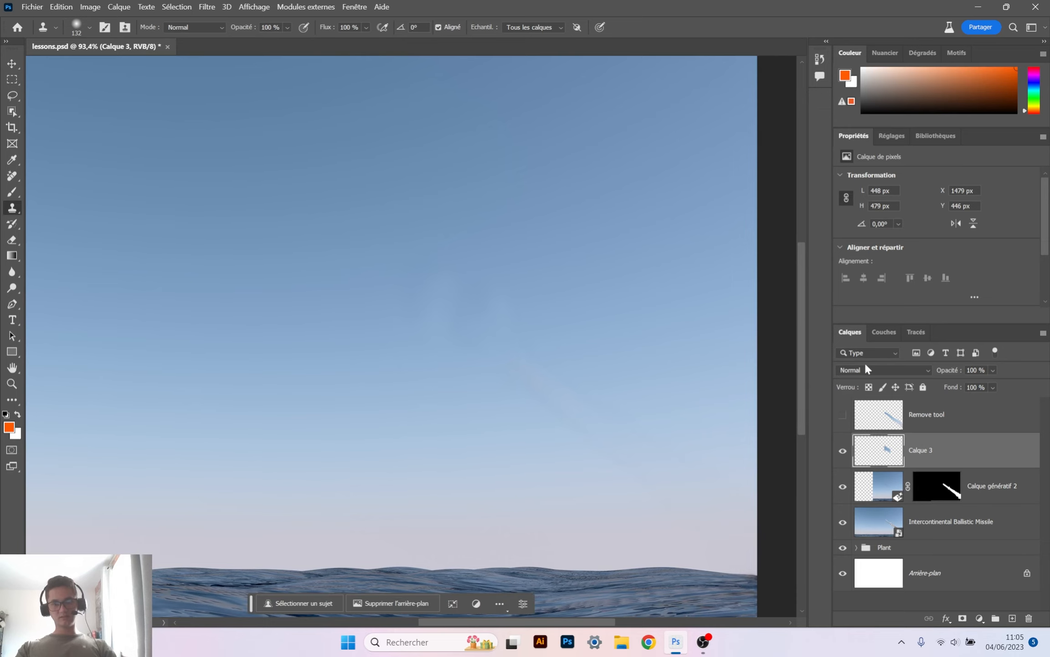
{"action": "scroll", "coordinate": [513, 347], "scroll_direction": "up", "scroll_amount": 1}
{"action": "mouse_move", "coordinate": [959, 429]}
{"action": "left_mouse_down"}
{"action": "mouse_move", "coordinate": [966, 497]}
{"action": "mouse_move", "coordinate": [973, 433]}
{"action": "left_mouse_up"}
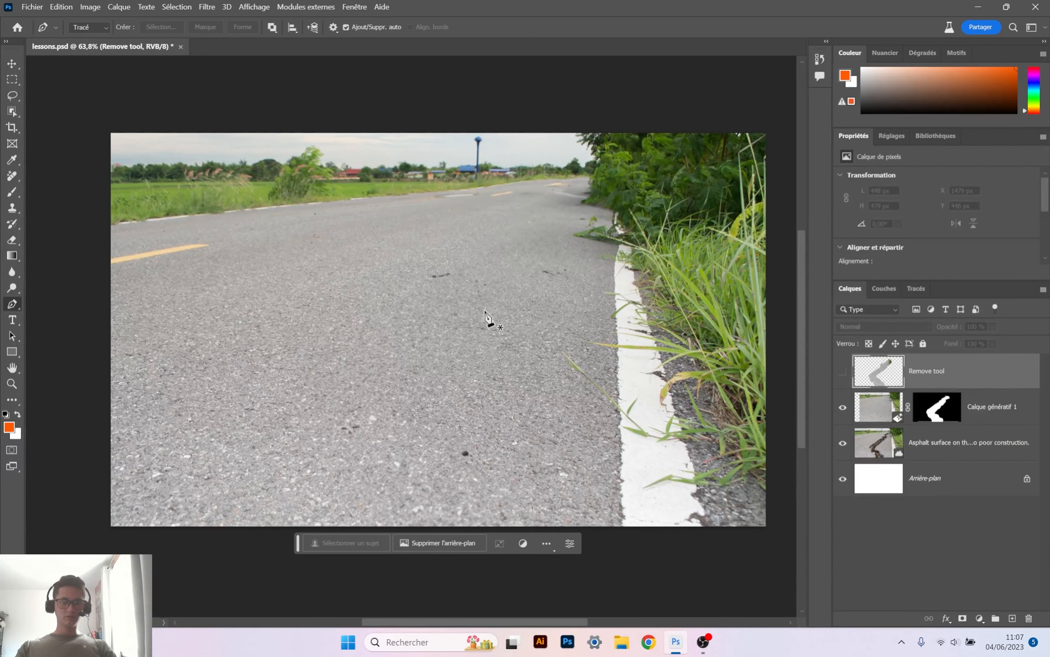
Check the generative fill against the Remove tool result, hide Calque génératif 1 and select the cracked asphalt photo layer.
{"action": "left_click", "coordinate": [843, 373]}
{"action": "left_click", "coordinate": [842, 374]}
{"action": "left_click", "coordinate": [843, 407]}
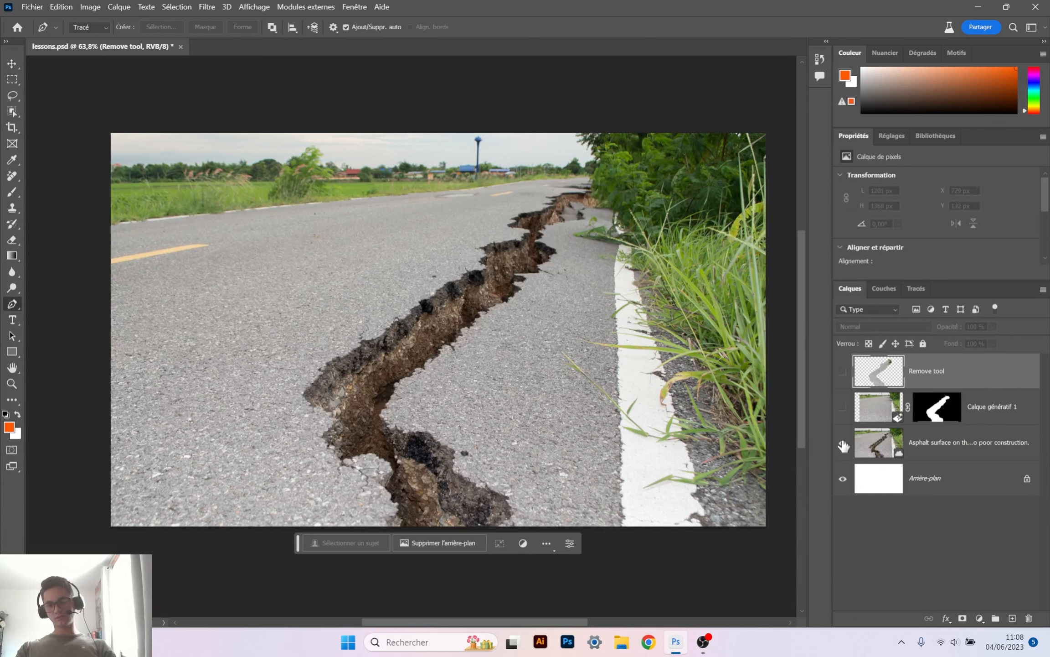
{"action": "left_click", "coordinate": [905, 445]}
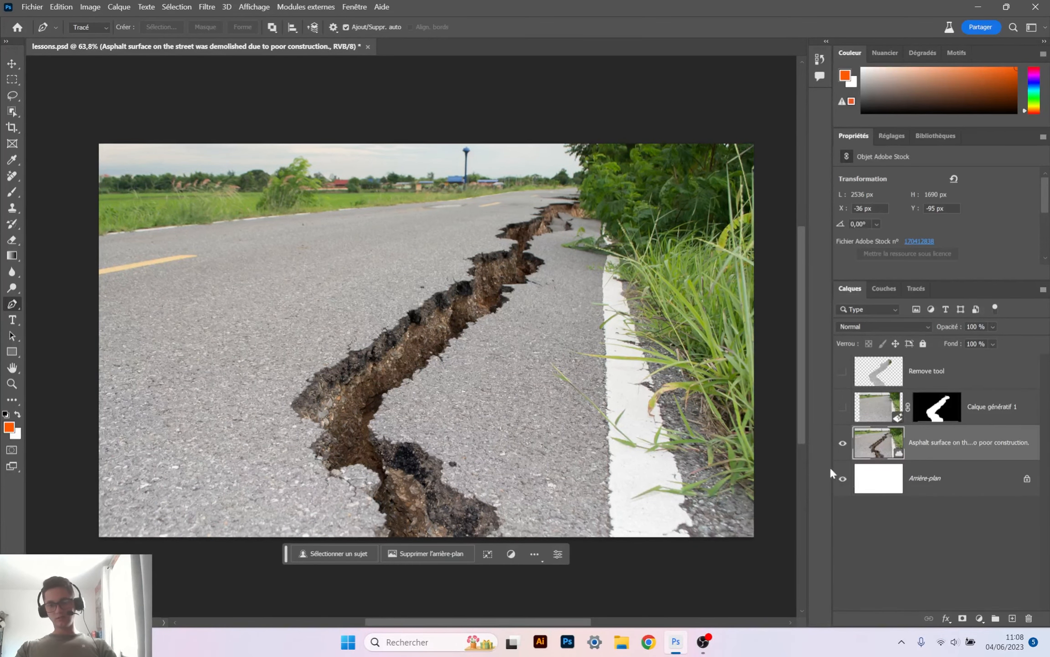
Compare the road with and without the Remove tool layer, examining the repair beside the bushes up close.
{"action": "left_click", "coordinate": [843, 371]}
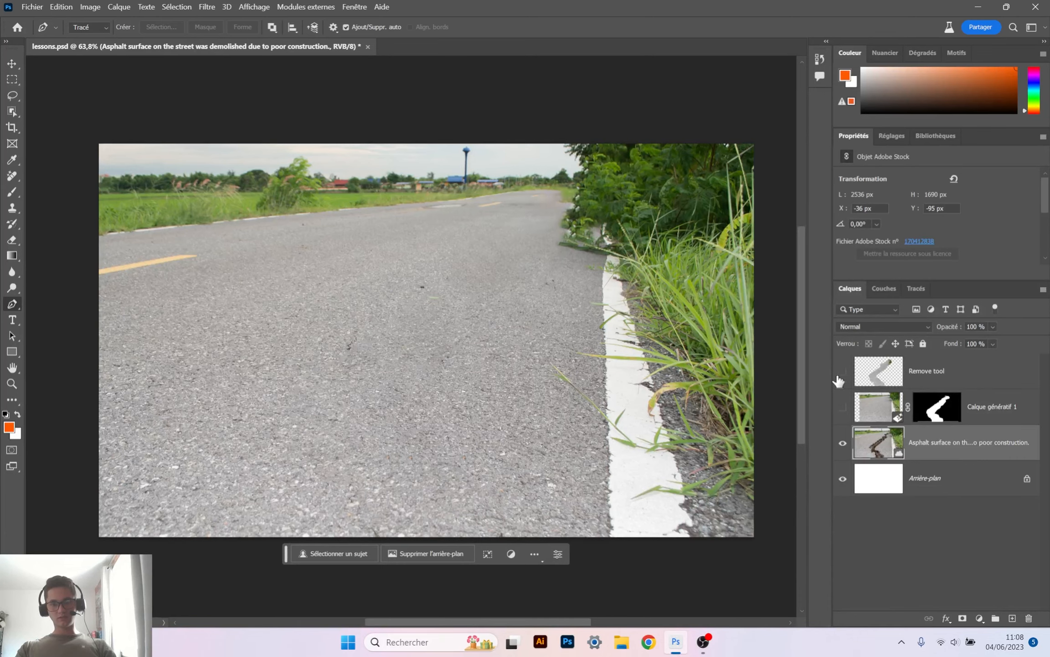
{"action": "left_click", "coordinate": [843, 372]}
{"action": "left_click", "coordinate": [842, 371]}
{"action": "scroll", "coordinate": [601, 244], "scroll_direction": "up", "scroll_amount": 5}
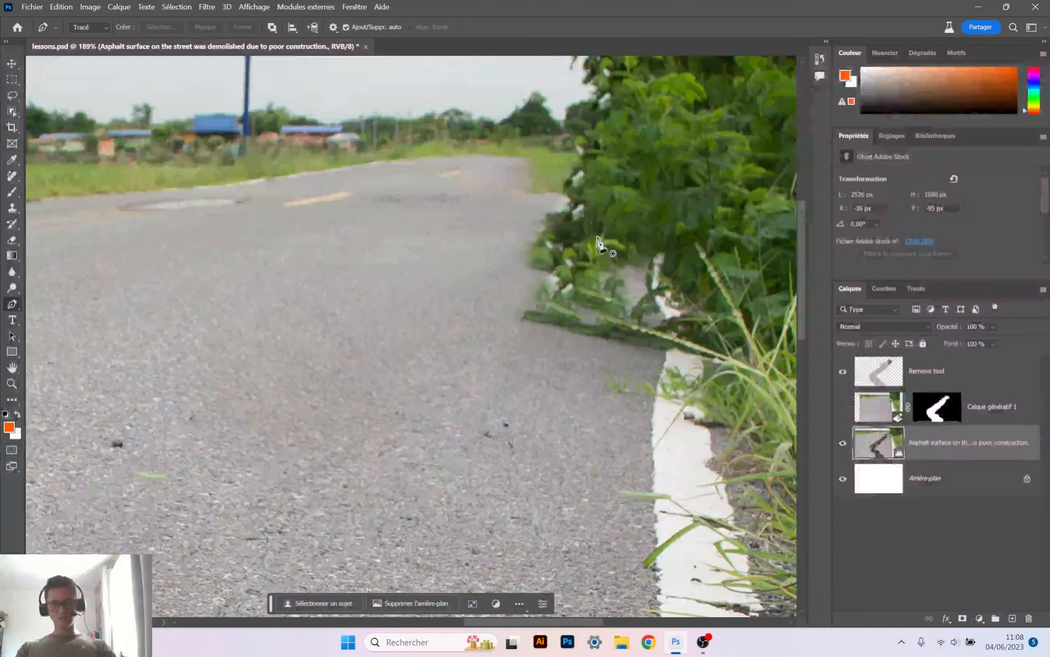
{"action": "left_click", "coordinate": [842, 372]}
{"action": "left_click", "coordinate": [843, 372]}
{"action": "left_click", "coordinate": [842, 372]}
{"action": "left_click", "coordinate": [842, 372]}
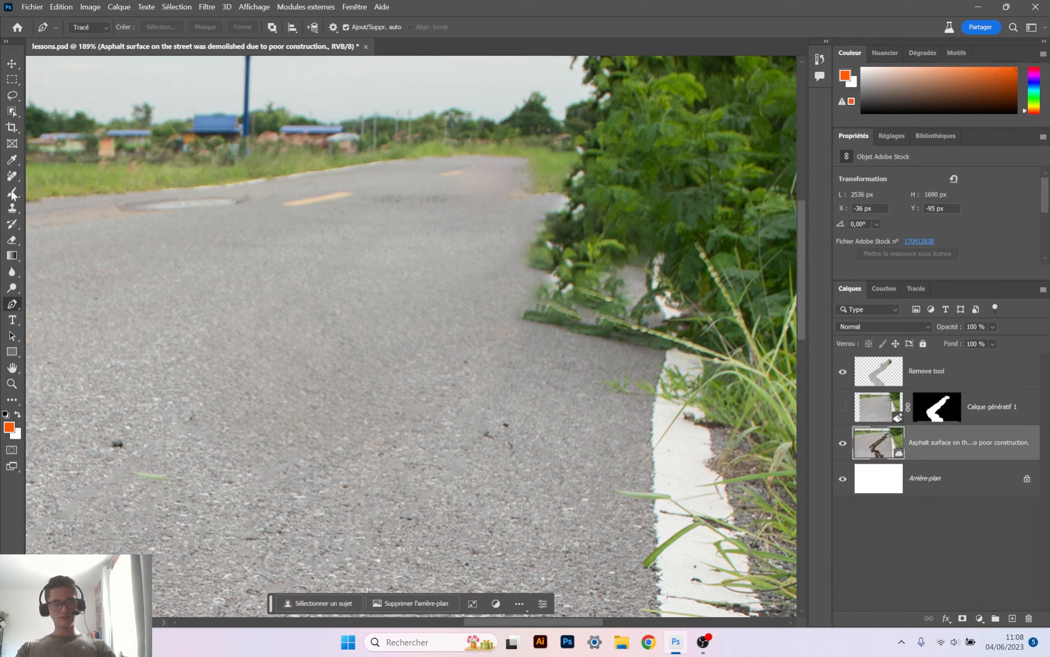
Try cloning the distant yellow road marking onto a new layer directly above the asphalt photo.
{"action": "left_click", "coordinate": [12, 208]}
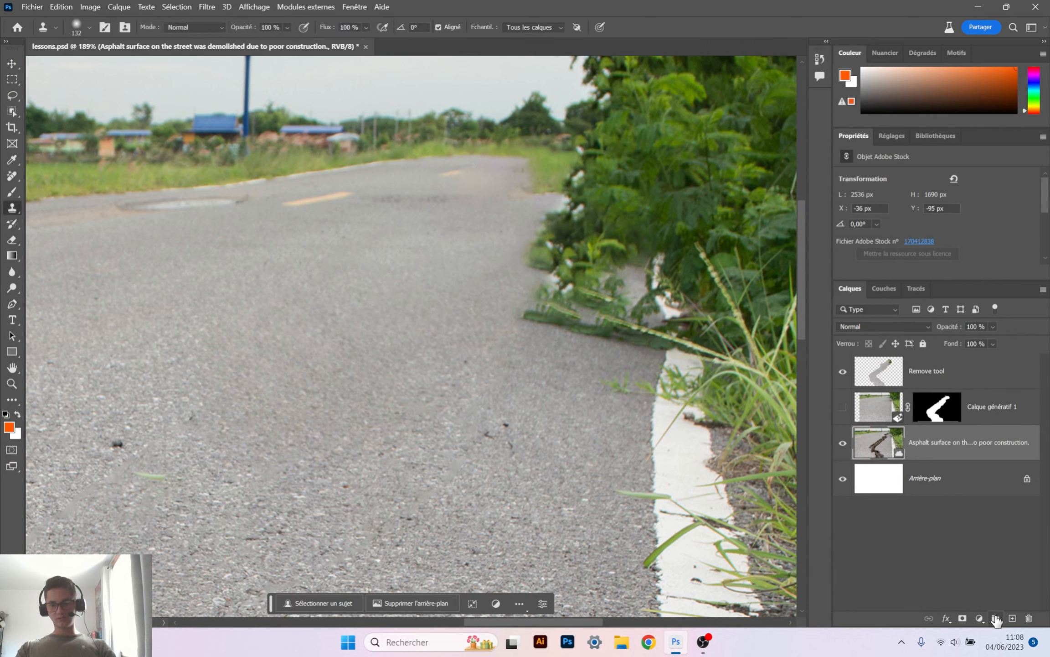
{"action": "left_click", "coordinate": [1011, 619]}
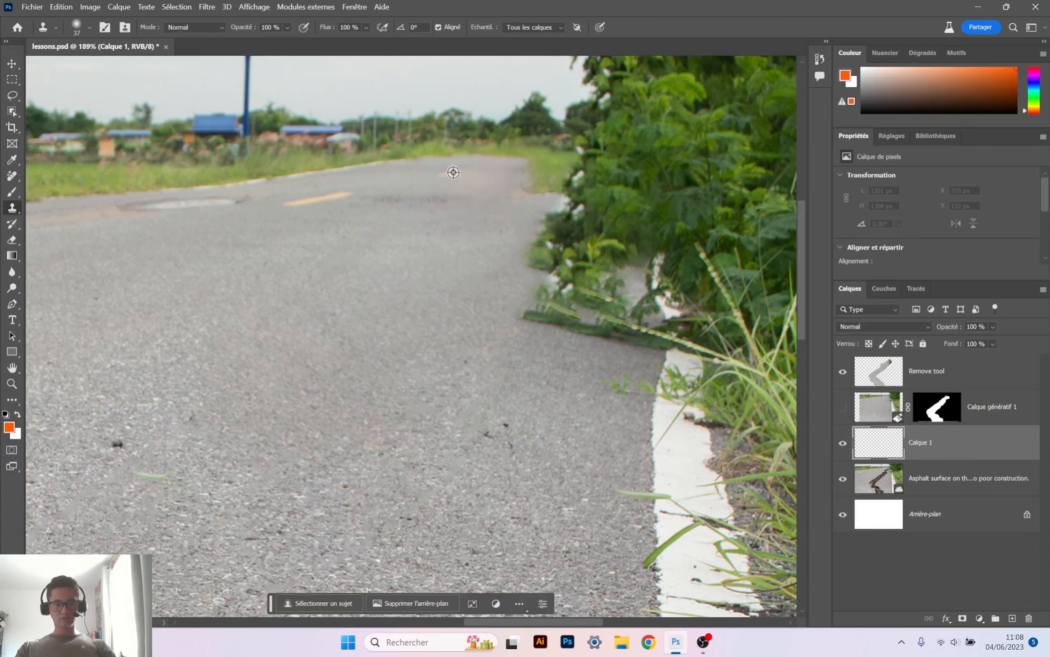
{"action": "left_click", "coordinate": [482, 181]}
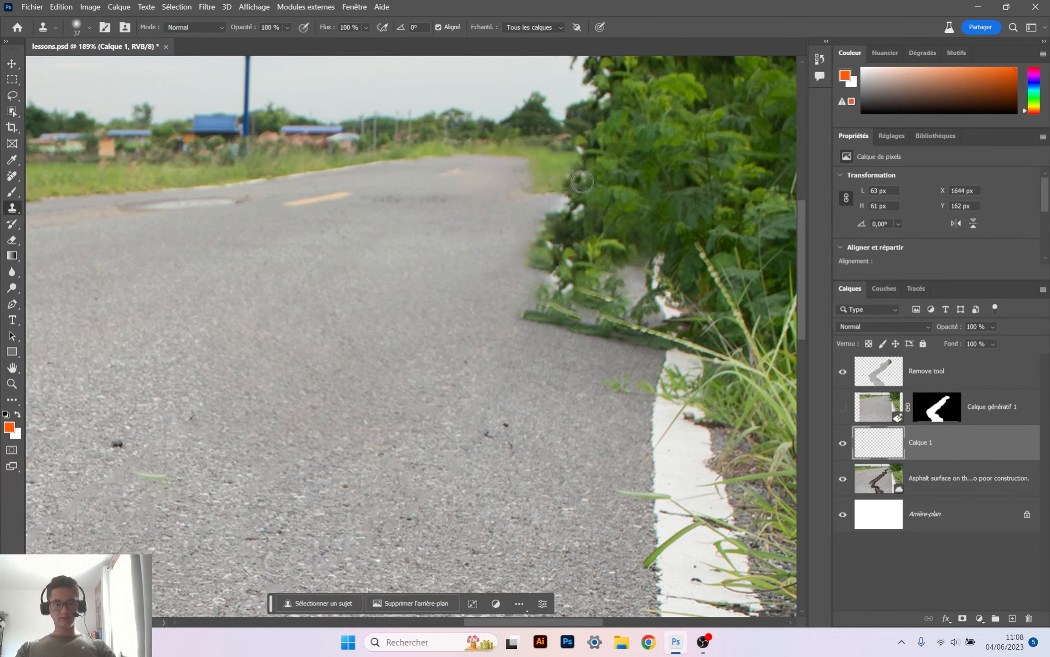
Add a new layer above the Remove tool layer and clone the distant road marking area onto it.
{"action": "left_click", "coordinate": [841, 371]}
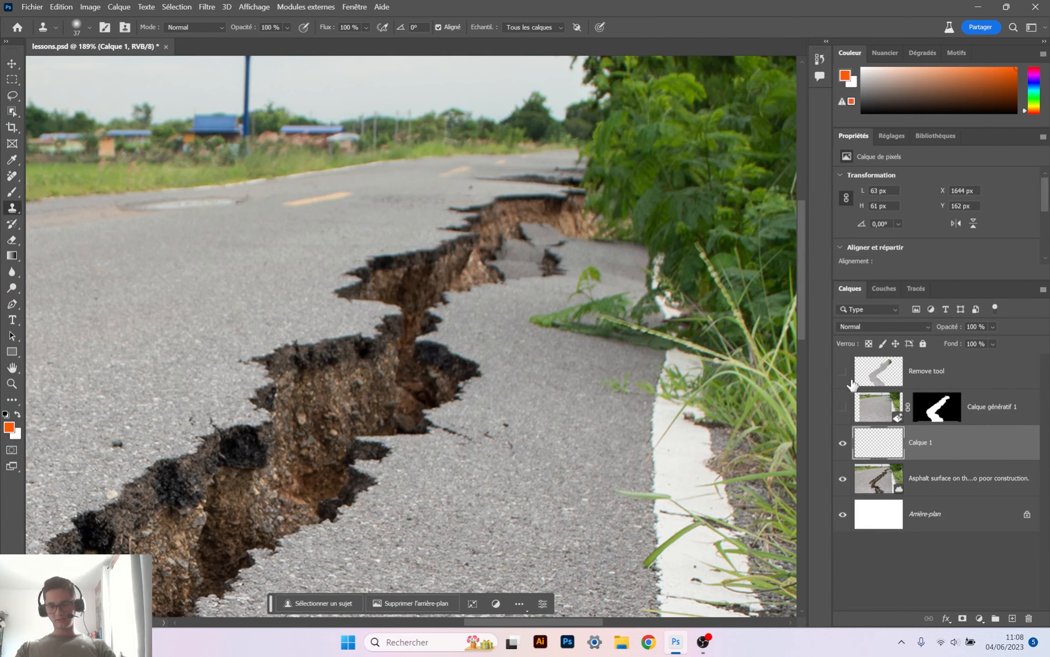
{"action": "left_click", "coordinate": [843, 371]}
{"action": "left_click", "coordinate": [958, 376]}
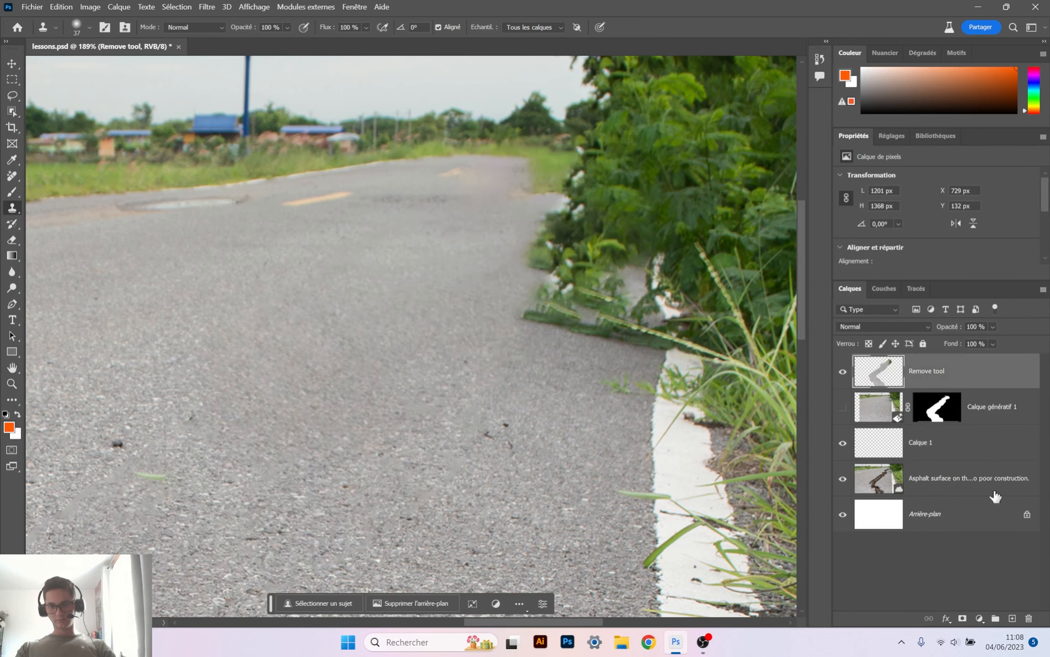
{"action": "left_click", "coordinate": [1012, 618]}
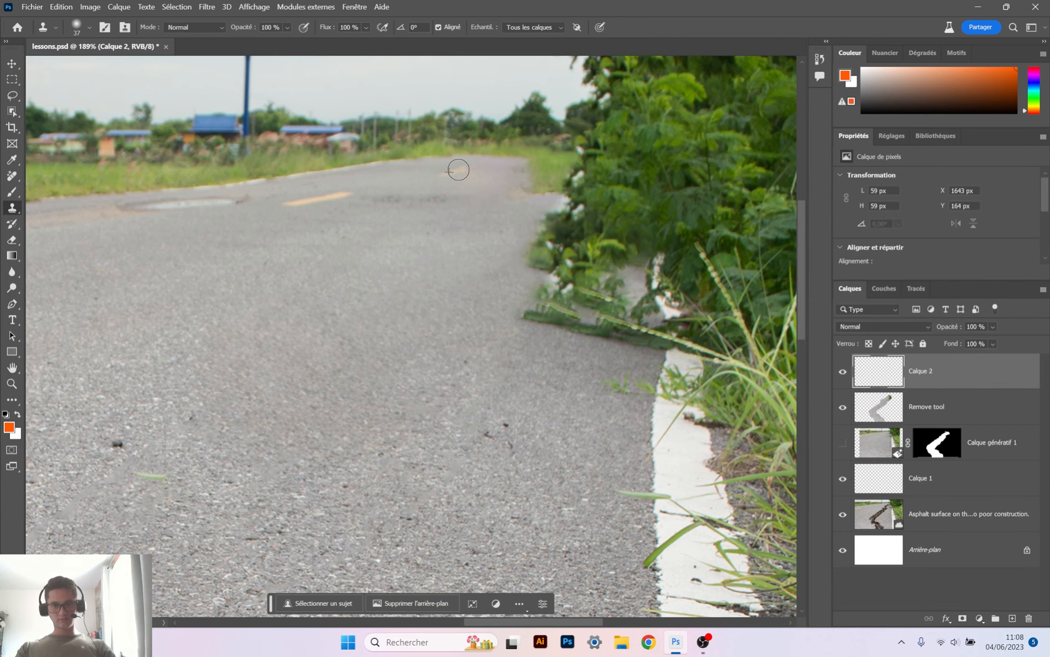
{"action": "scroll", "coordinate": [463, 331], "scroll_direction": "down", "scroll_amount": 3}
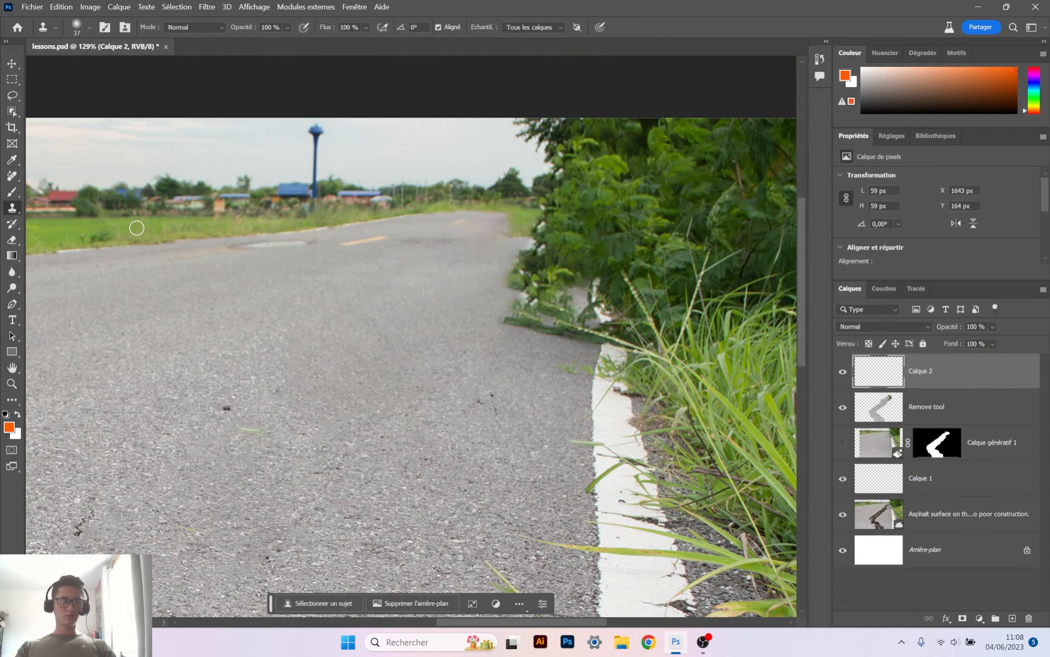
Switch to the Remove tool and hide the Calque 2 layer.
{"action": "right_click", "coordinate": [9, 211]}
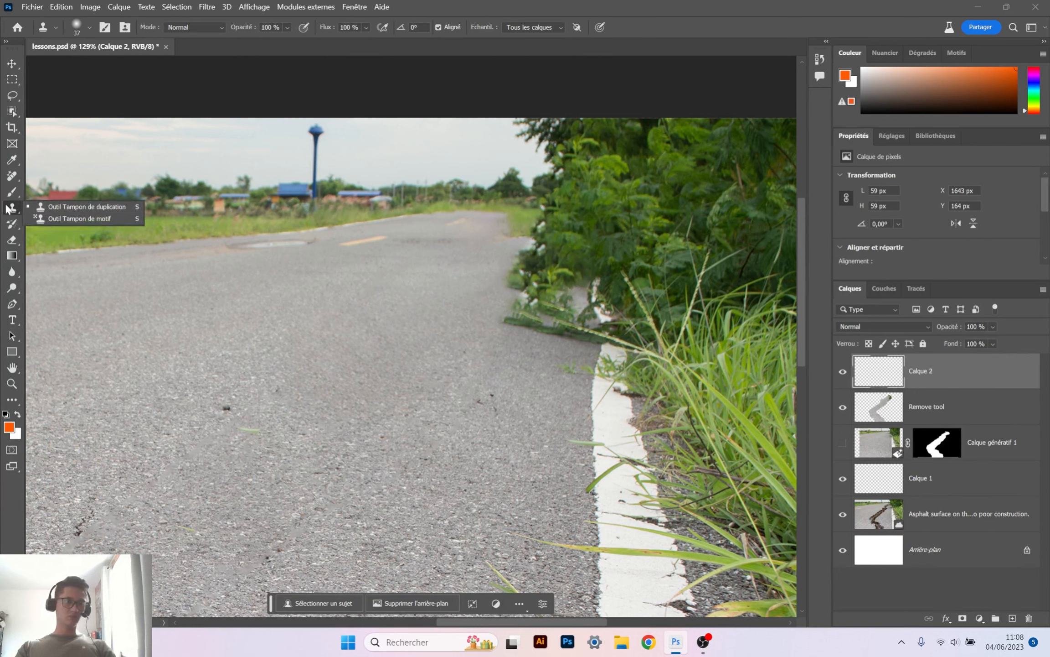
{"action": "left_click", "coordinate": [12, 176]}
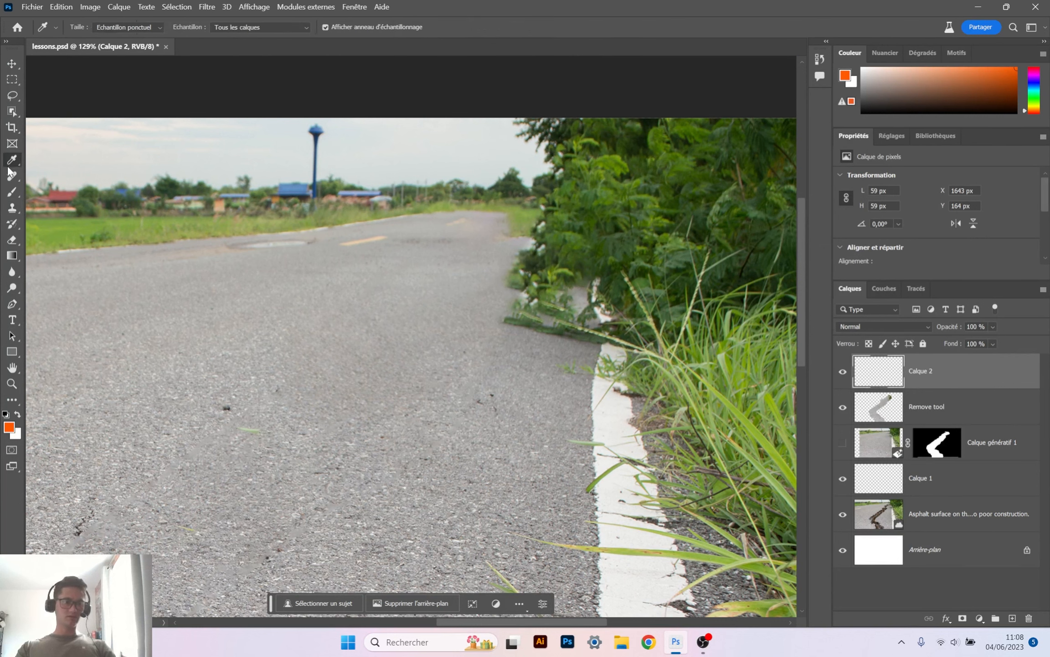
{"action": "right_click", "coordinate": [11, 179]}
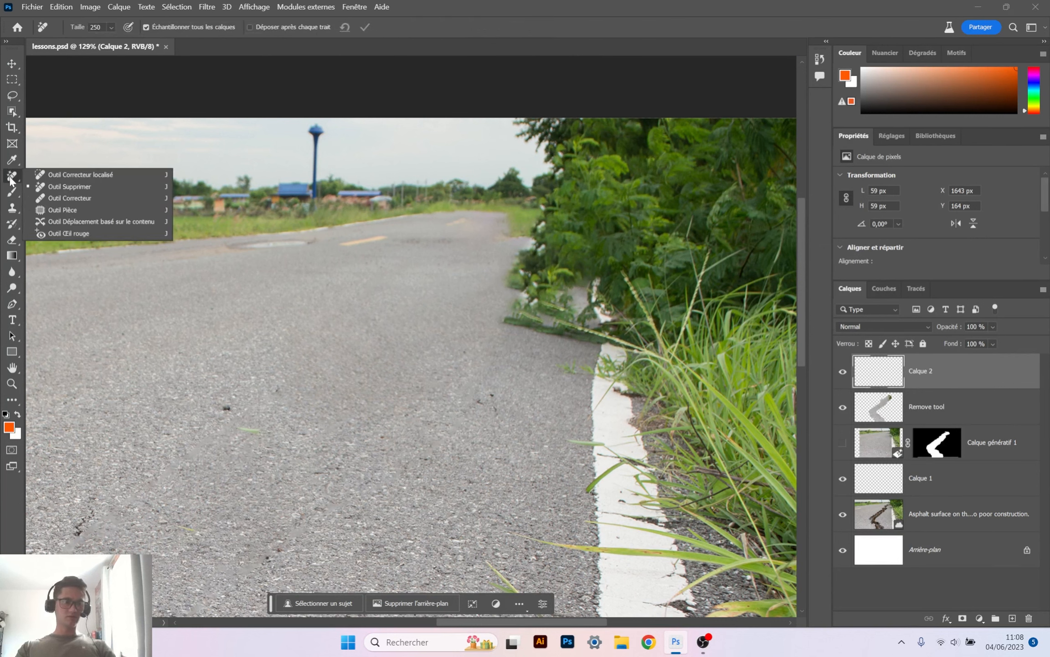
{"action": "left_click", "coordinate": [964, 598]}
{"action": "left_click", "coordinate": [566, 256]}
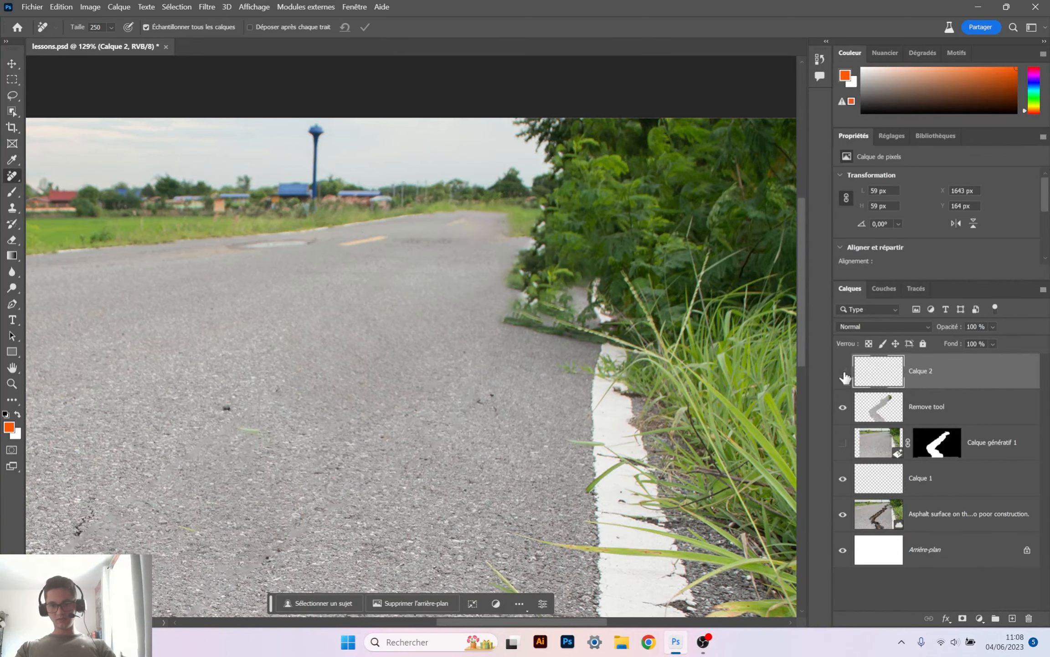
Check the Remove tool layer's effect on the whole road and select that layer.
{"action": "left_click", "coordinate": [842, 407]}
{"action": "left_click", "coordinate": [843, 407]}
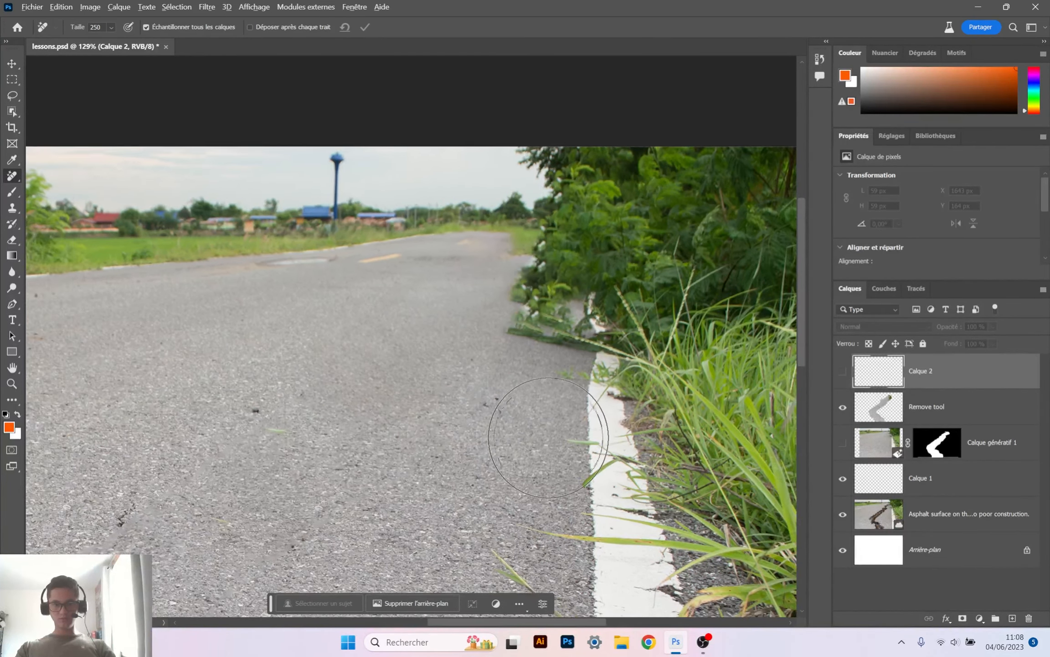
{"action": "scroll", "coordinate": [549, 438], "scroll_direction": "down", "scroll_amount": 5}
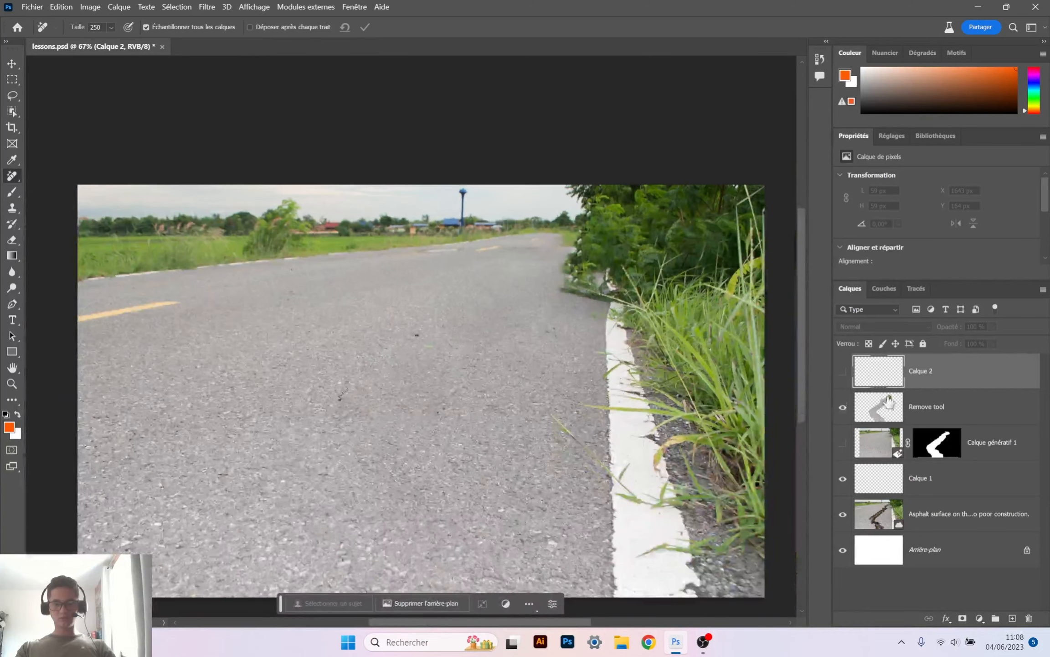
{"action": "left_click", "coordinate": [889, 402]}
{"action": "scroll", "coordinate": [515, 420], "scroll_direction": "down", "scroll_amount": 2}
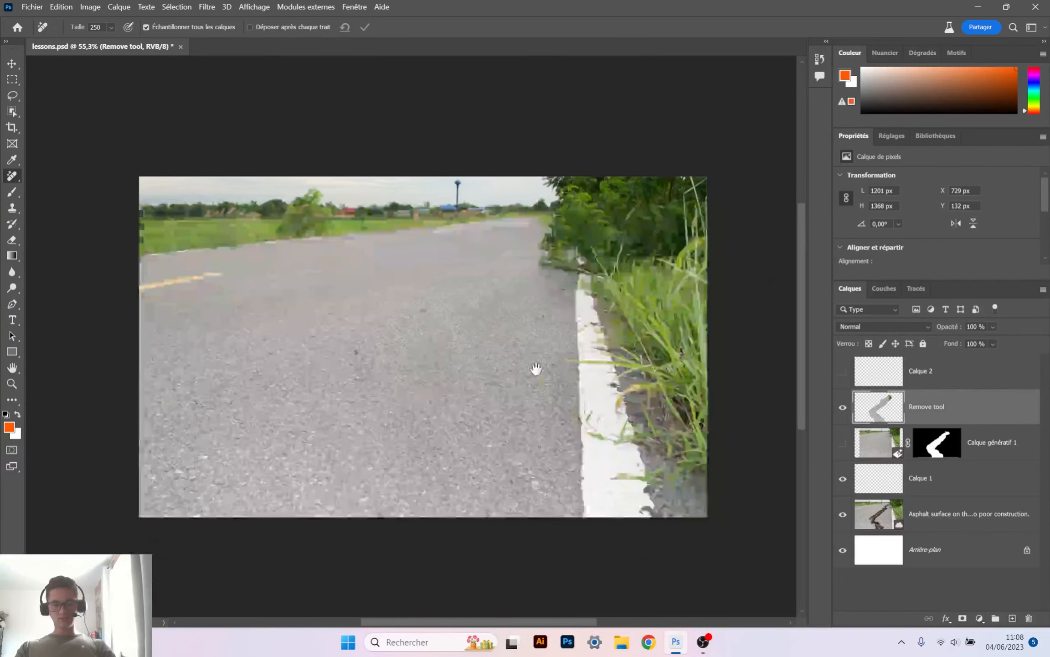
Show Calque génératif 1 in place of the Remove tool layer and delete the Calque 1 layer.
{"action": "left_click", "coordinate": [844, 409]}
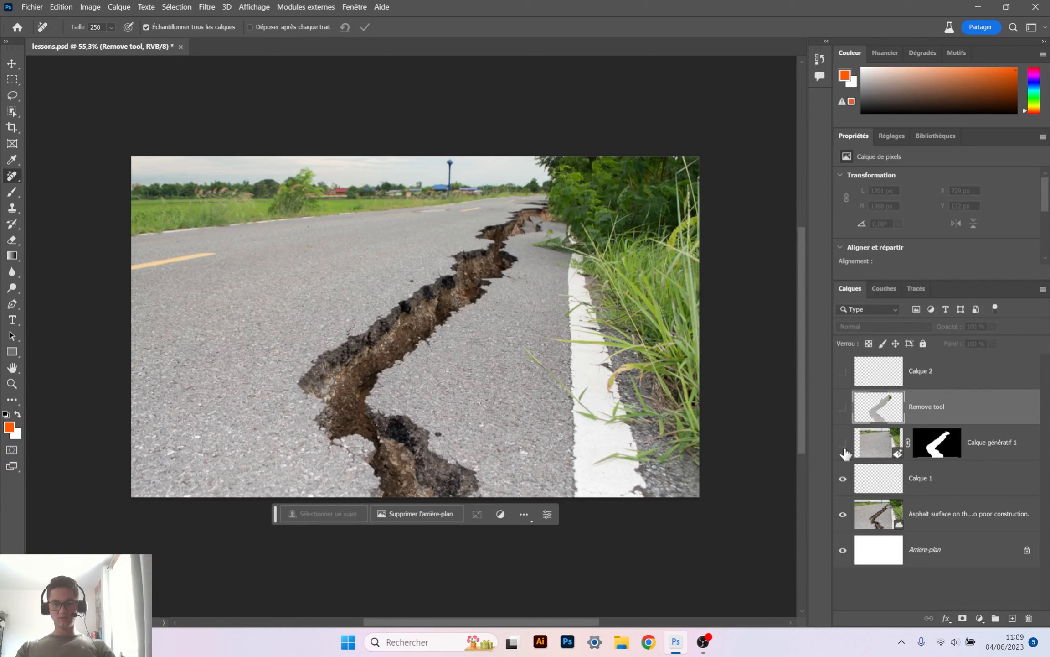
{"action": "left_click", "coordinate": [843, 442]}
{"action": "left_click_drag", "start_coordinate": [954, 478], "coordinate": [1029, 617]}
Compare the Remove tool result, the generative fill and the original crack, examining the far end of the road closely.
{"action": "left_click", "coordinate": [845, 409]}
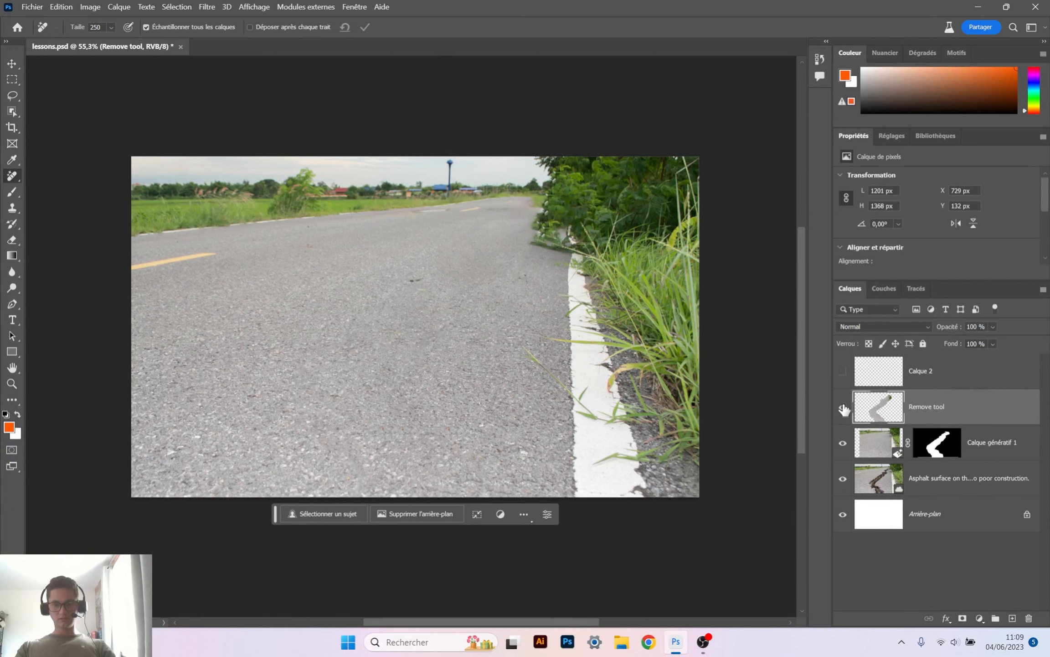
{"action": "left_click", "coordinate": [844, 408]}
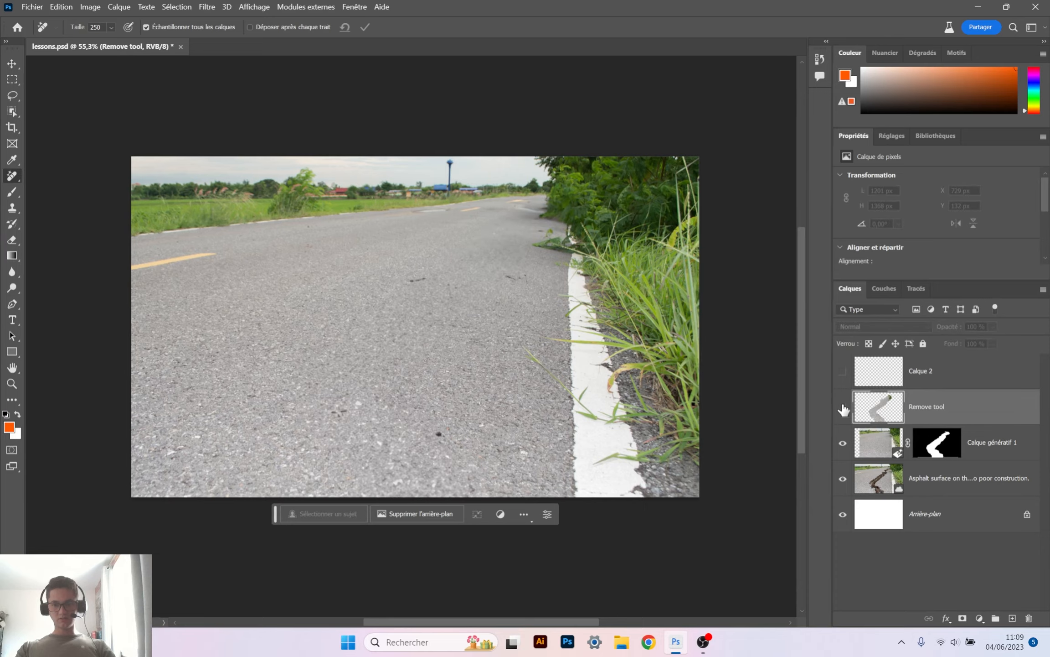
{"action": "left_click", "coordinate": [843, 442]}
{"action": "left_click", "coordinate": [843, 443]}
{"action": "left_click", "coordinate": [843, 442]}
{"action": "left_click", "coordinate": [843, 442]}
{"action": "scroll", "coordinate": [695, 315], "scroll_direction": "up", "scroll_amount": 6}
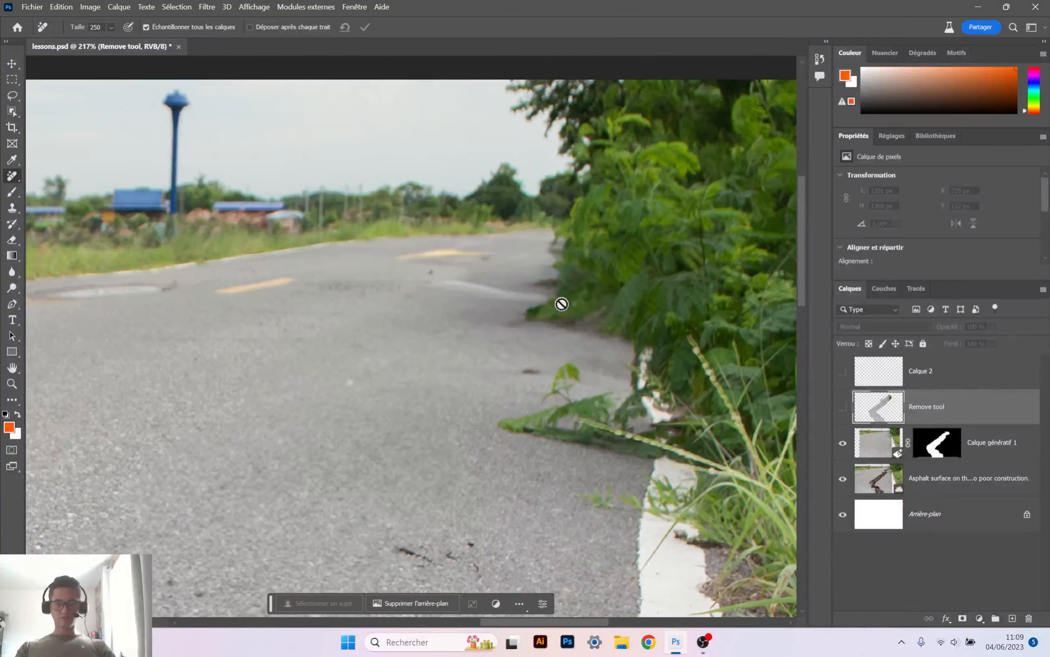
{"action": "scroll", "coordinate": [561, 304], "scroll_direction": "up", "scroll_amount": 2}
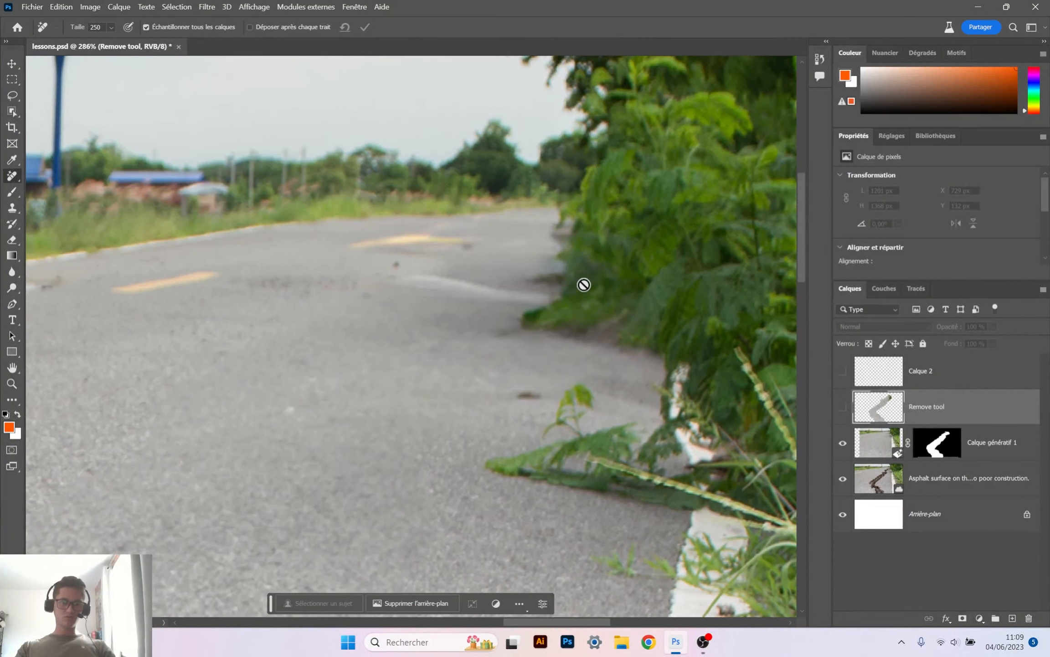
{"action": "left_click", "coordinate": [844, 442]}
{"action": "left_click", "coordinate": [844, 442]}
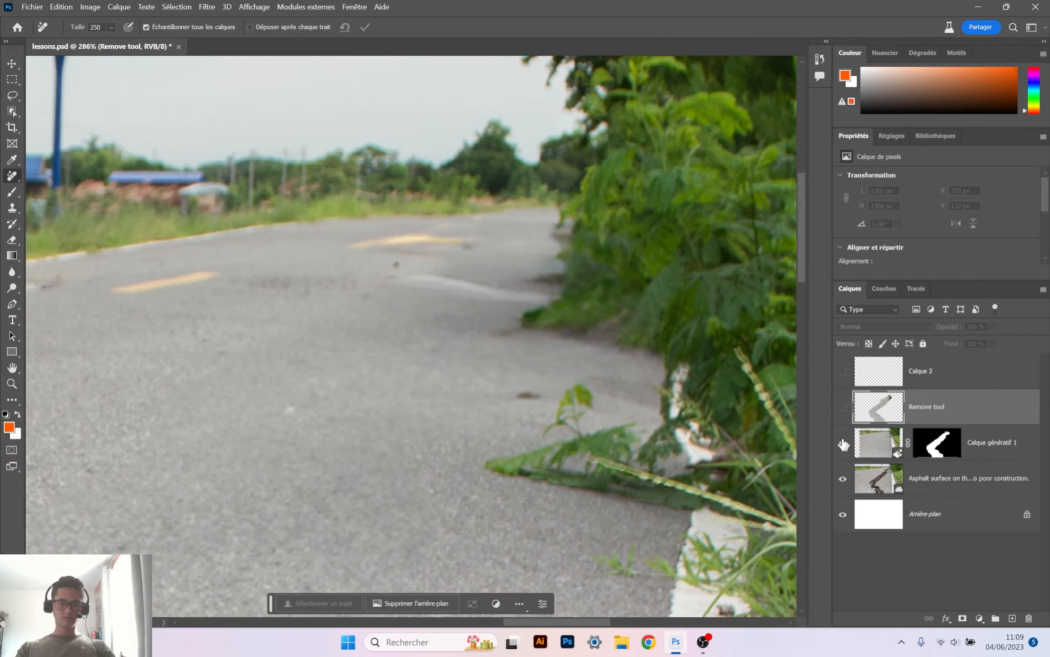
Toggle the Remove tool layer over the generative fill to compare both repairs around the bushes, leaving it visible.
{"action": "left_click", "coordinate": [844, 406]}
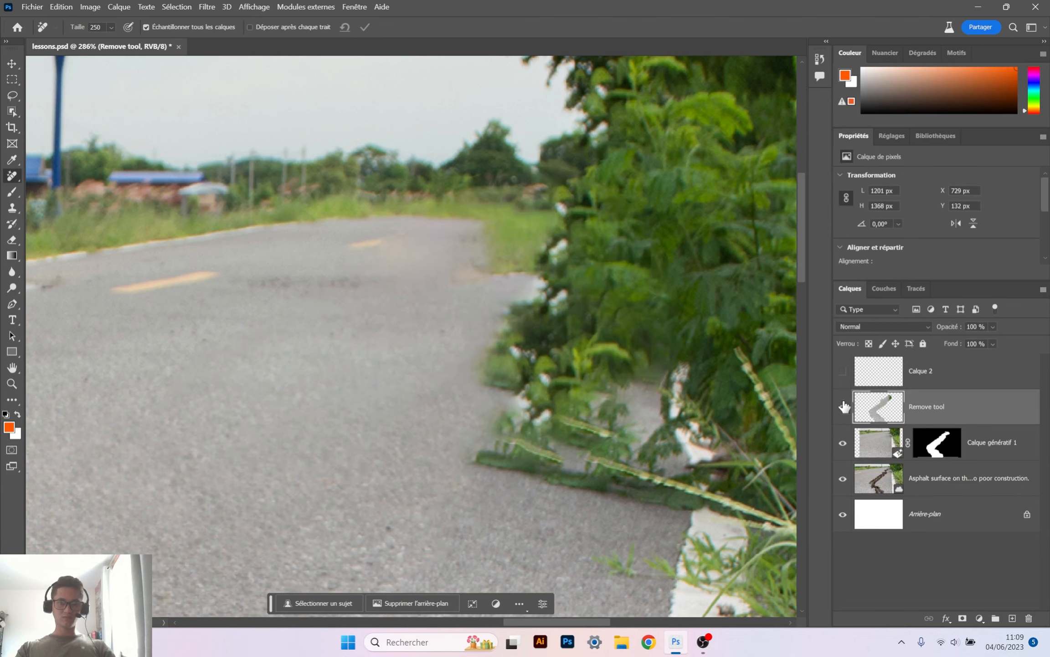
{"action": "left_click", "coordinate": [844, 406]}
{"action": "left_click", "coordinate": [843, 406]}
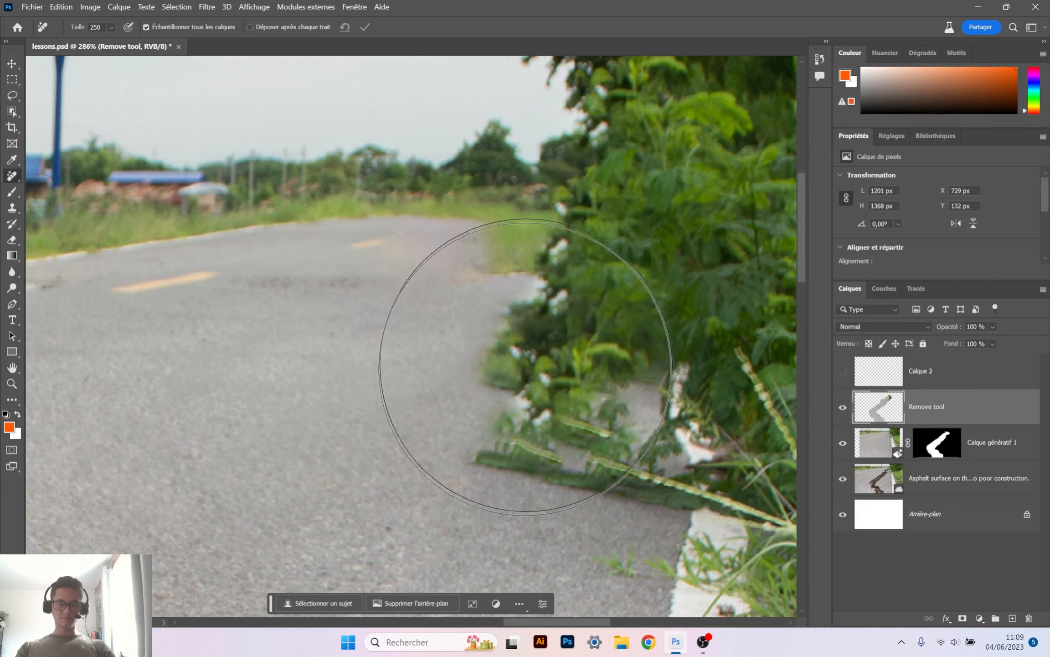
{"action": "left_click", "coordinate": [844, 407]}
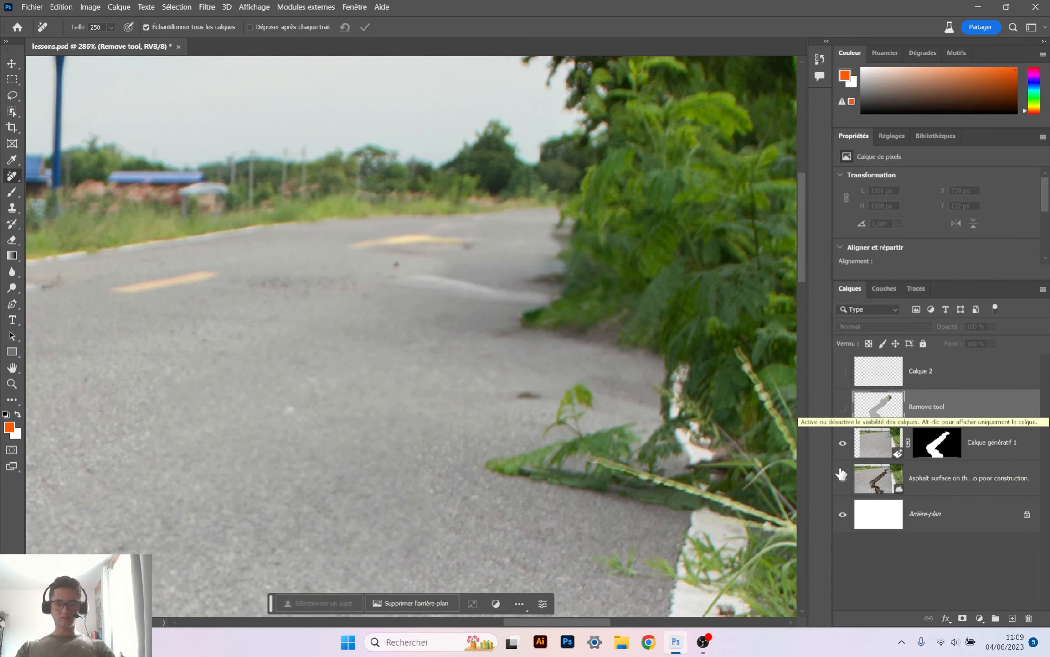
{"action": "scroll", "coordinate": [419, 372], "scroll_direction": "down", "scroll_amount": 3}
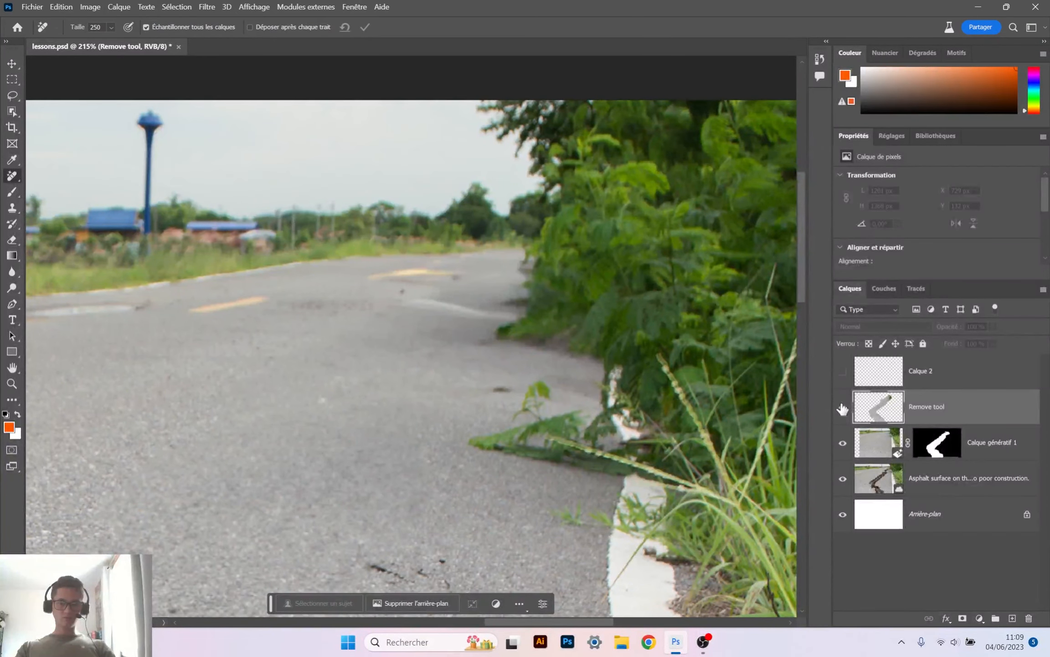
{"action": "left_click", "coordinate": [843, 408]}
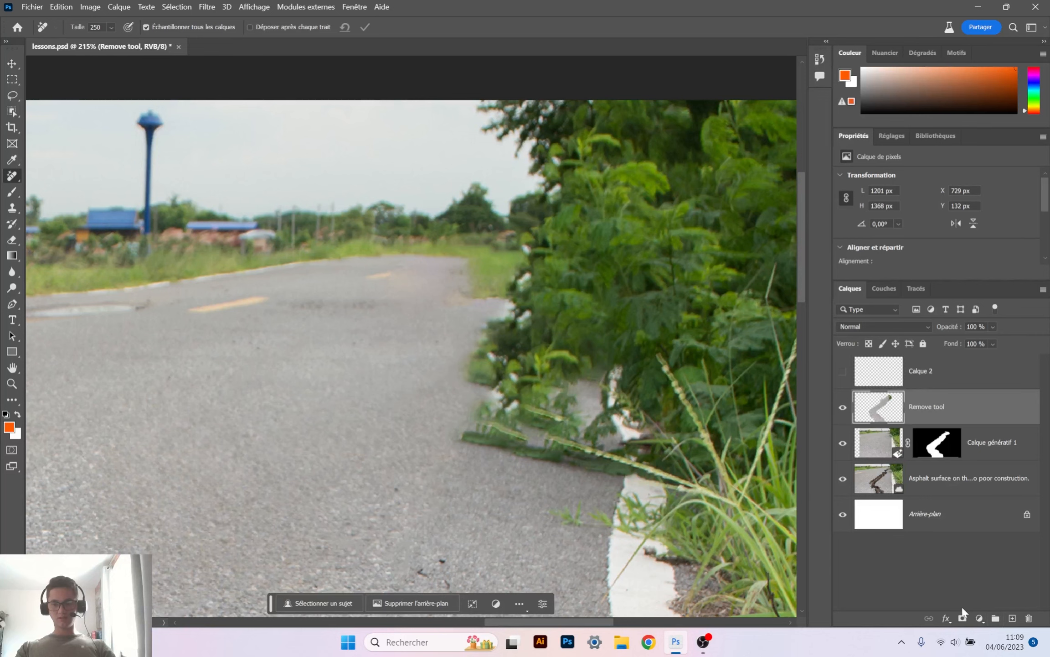
Add a layer mask to the Remove tool layer and hide the repair along the bushes at the road's far edge with a 111 px black brush.
{"action": "left_click", "coordinate": [962, 617]}
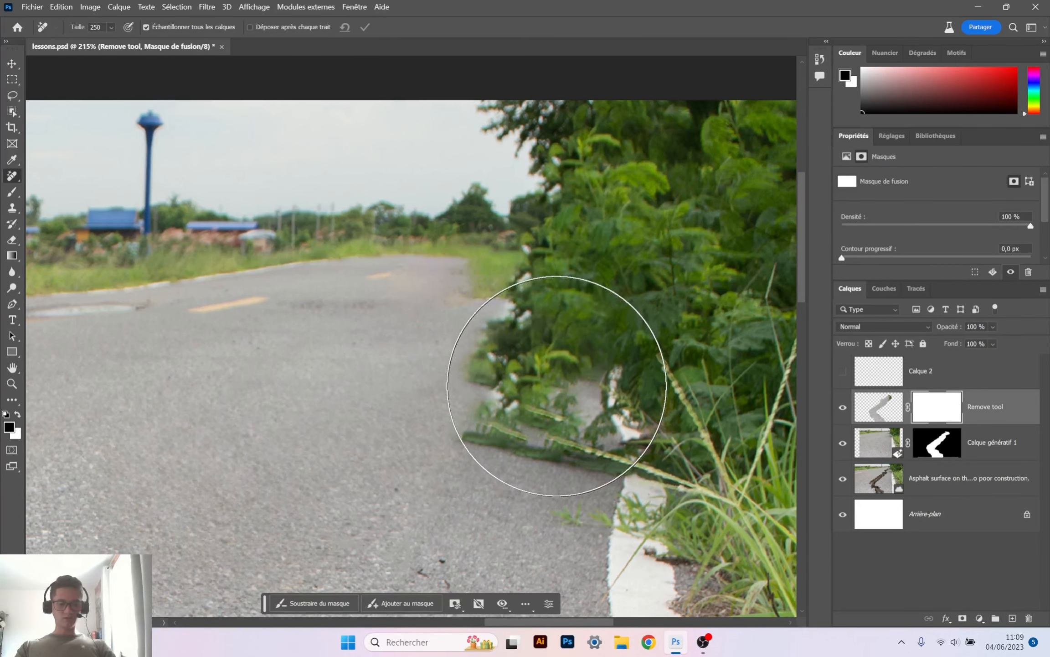
{"action": "left_click", "coordinate": [555, 384]}
{"action": "key", "text": "Return"}
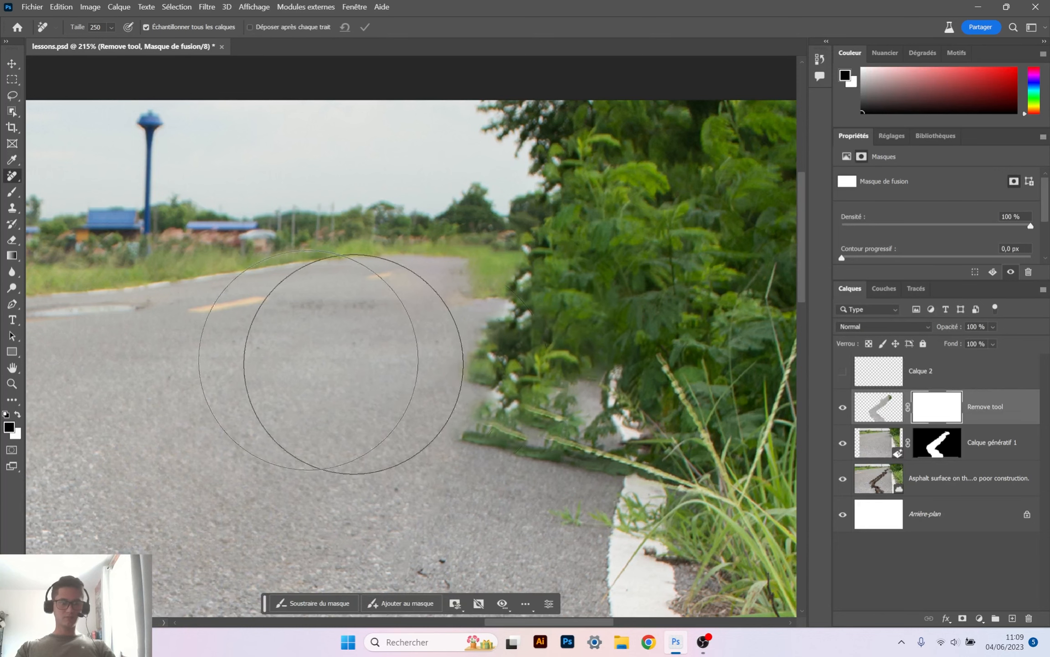
{"action": "key", "text": "b"}
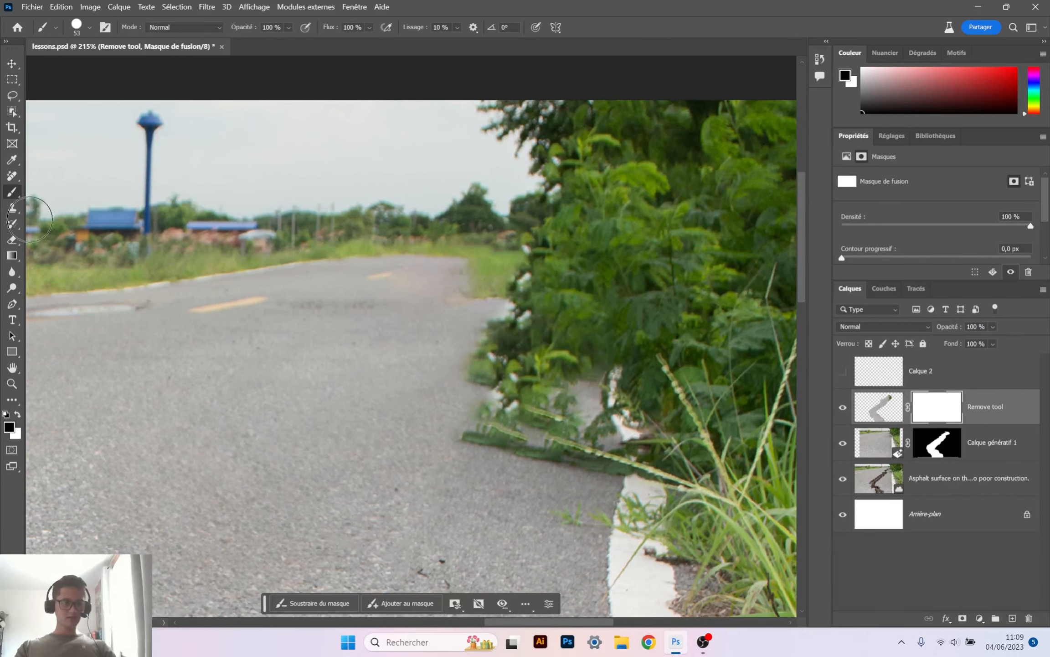
{"action": "mouse_move", "coordinate": [476, 330]}
{"action": "left_mouse_down"}
{"action": "mouse_move", "coordinate": [525, 330]}
{"action": "mouse_move", "coordinate": [506, 362]}
{"action": "mouse_move", "coordinate": [526, 199]}
{"action": "left_mouse_up"}
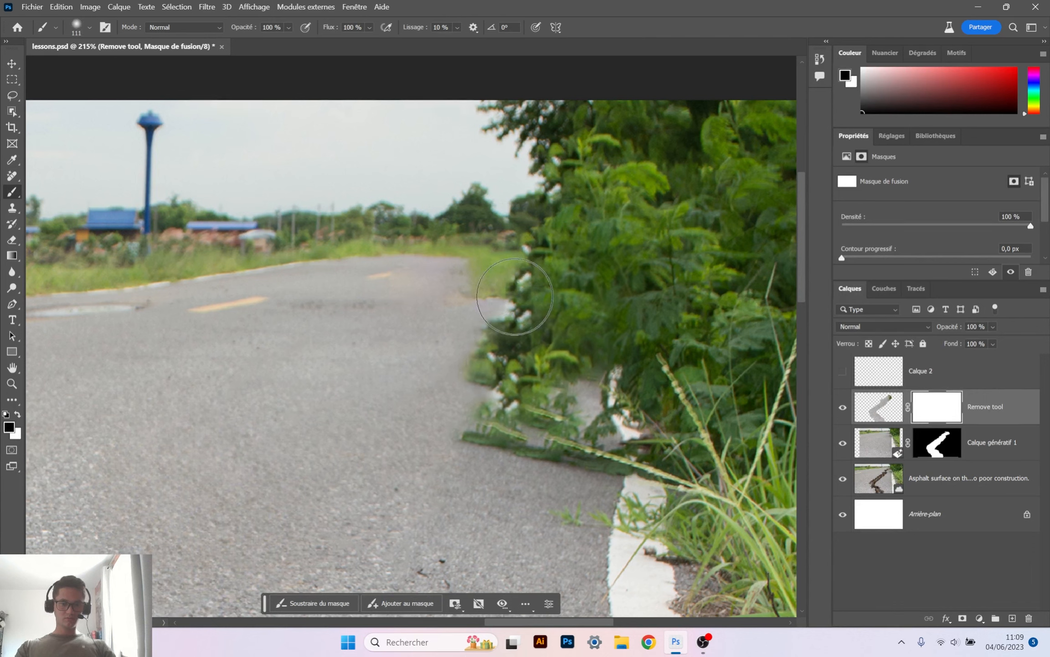
{"action": "mouse_move", "coordinate": [514, 297]}
{"action": "left_mouse_down"}
{"action": "mouse_move", "coordinate": [513, 327]}
{"action": "mouse_move", "coordinate": [484, 371]}
{"action": "mouse_move", "coordinate": [507, 425]}
{"action": "mouse_move", "coordinate": [467, 453]}
{"action": "mouse_move", "coordinate": [485, 455]}
{"action": "mouse_move", "coordinate": [481, 431]}
{"action": "mouse_move", "coordinate": [494, 435]}
{"action": "mouse_move", "coordinate": [454, 453]}
{"action": "mouse_move", "coordinate": [504, 467]}
{"action": "mouse_move", "coordinate": [493, 403]}
{"action": "mouse_move", "coordinate": [517, 328]}
{"action": "mouse_move", "coordinate": [463, 292]}
{"action": "mouse_move", "coordinate": [509, 289]}
{"action": "mouse_move", "coordinate": [519, 304]}
{"action": "mouse_move", "coordinate": [481, 364]}
{"action": "mouse_move", "coordinate": [430, 337]}
{"action": "mouse_move", "coordinate": [406, 275]}
{"action": "left_mouse_up"}
Paint white on the Remove tool layer's mask to restore part of the repair beside the bushes, and check the whole road.
{"action": "key", "text": "x"}
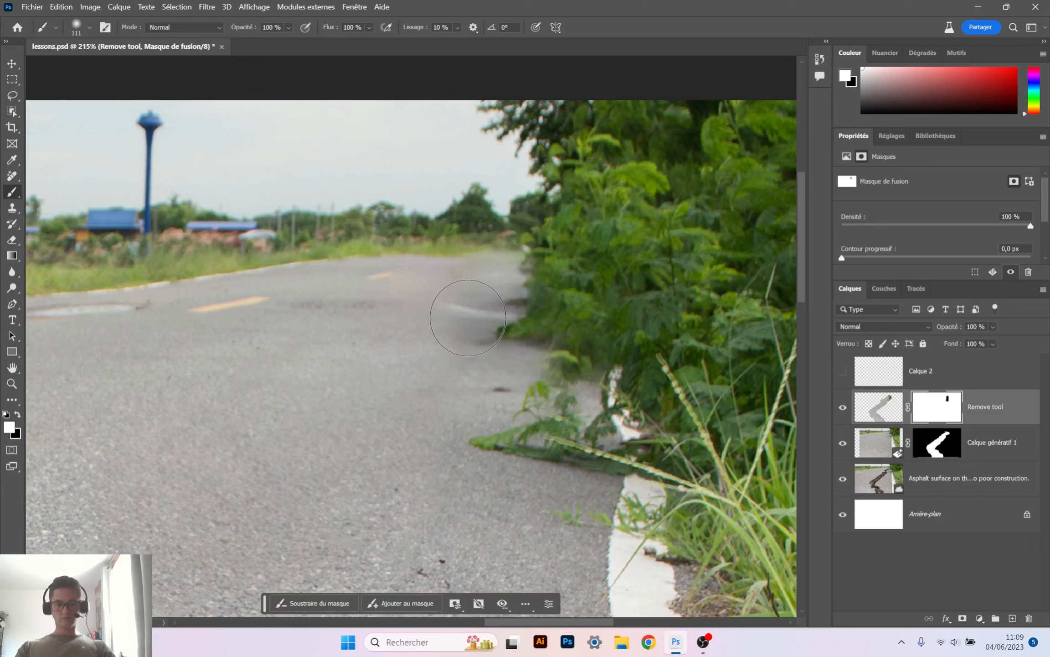
{"action": "key", "text": "x"}
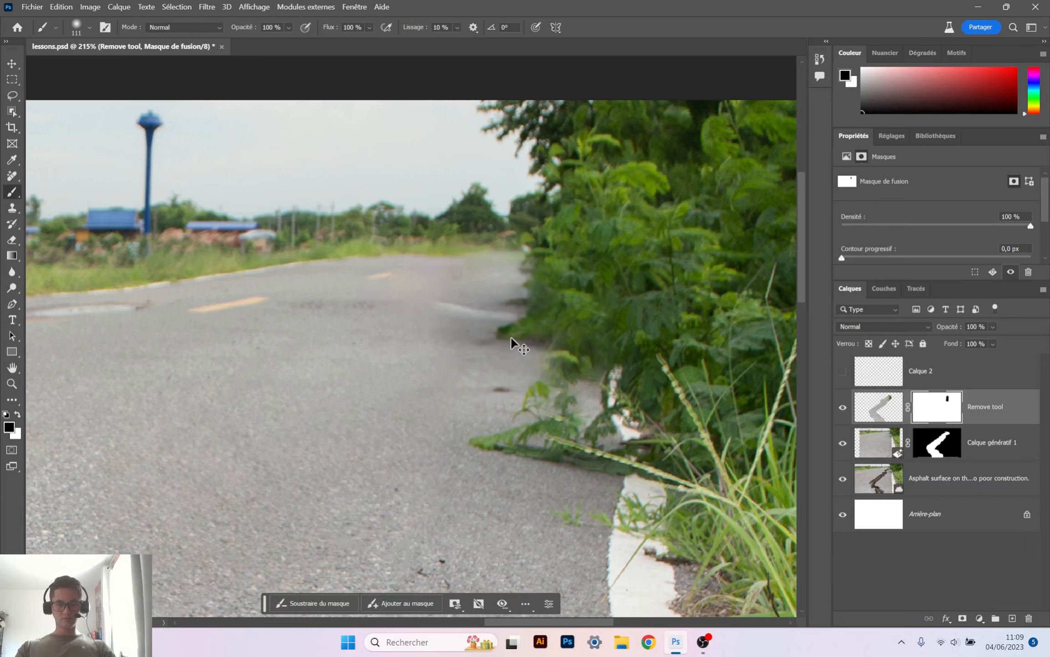
{"action": "key", "text": "x"}
{"action": "left_click_drag", "start_coordinate": [510, 331], "coordinate": [459, 313]}
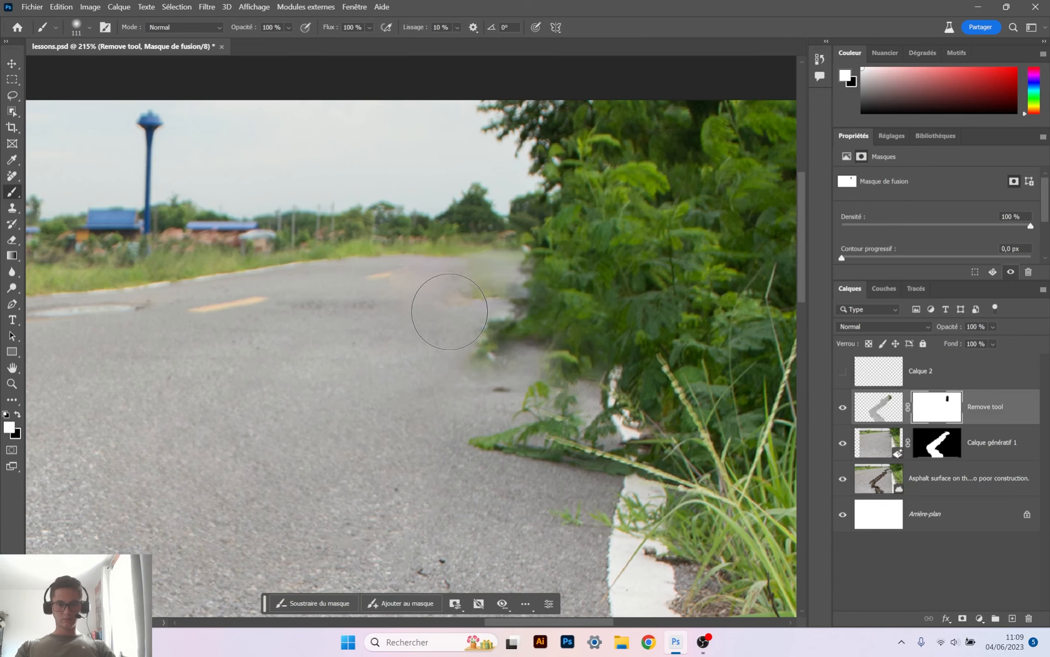
{"action": "scroll", "coordinate": [529, 410], "scroll_direction": "down", "scroll_amount": 5}
{"action": "scroll", "coordinate": [532, 437], "scroll_direction": "down", "scroll_amount": 3}
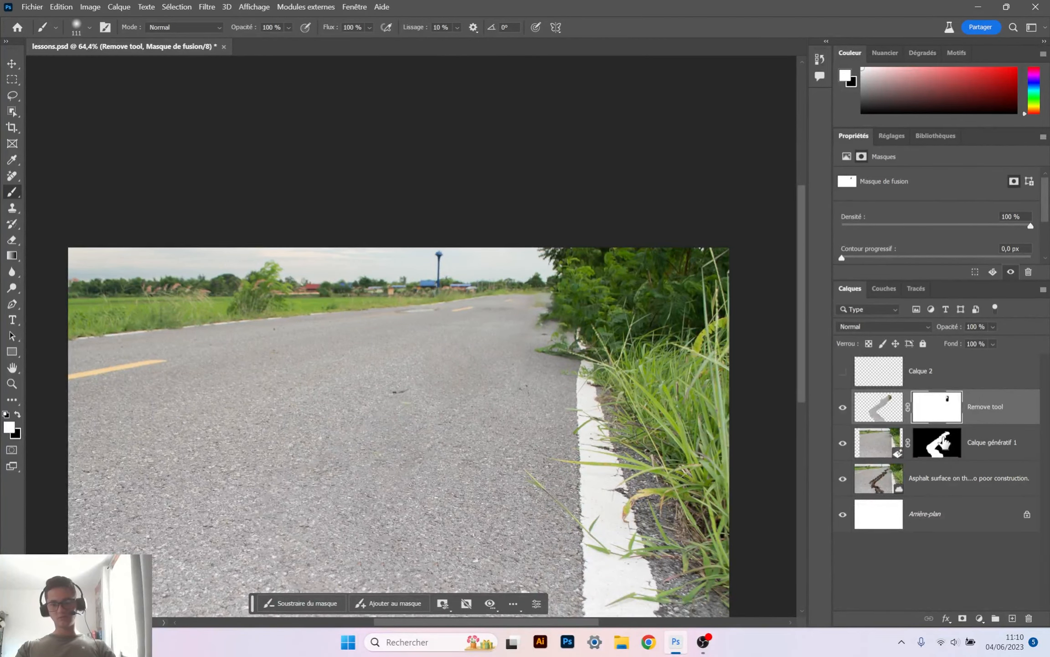
{"action": "scroll", "coordinate": [522, 459], "scroll_direction": "down", "scroll_amount": 2}
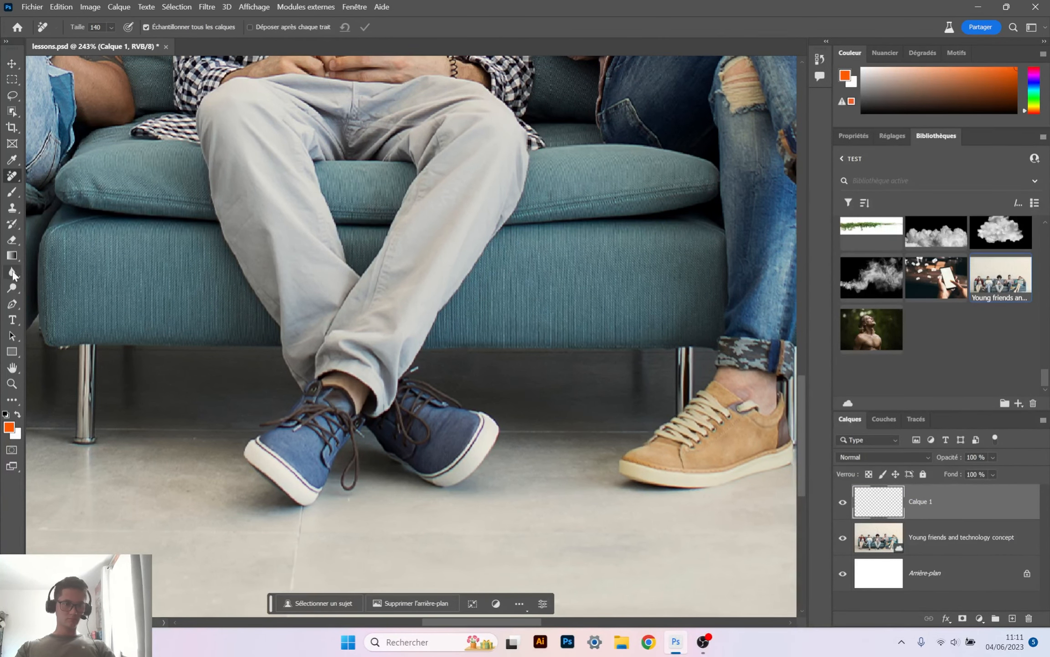
Start a Pen tool path around the rear shoe of the curly-haired man on the sofa, up to his trouser cuff.
{"action": "left_click", "coordinate": [13, 303]}
{"action": "left_click", "coordinate": [369, 432]}
{"action": "left_click", "coordinate": [380, 454]}
{"action": "left_click", "coordinate": [401, 471]}
{"action": "left_click", "coordinate": [420, 484]}
{"action": "left_click", "coordinate": [439, 491]}
{"action": "left_click", "coordinate": [499, 411]}
{"action": "left_click", "coordinate": [484, 406]}
{"action": "left_click", "coordinate": [471, 404]}
{"action": "left_click", "coordinate": [417, 379]}
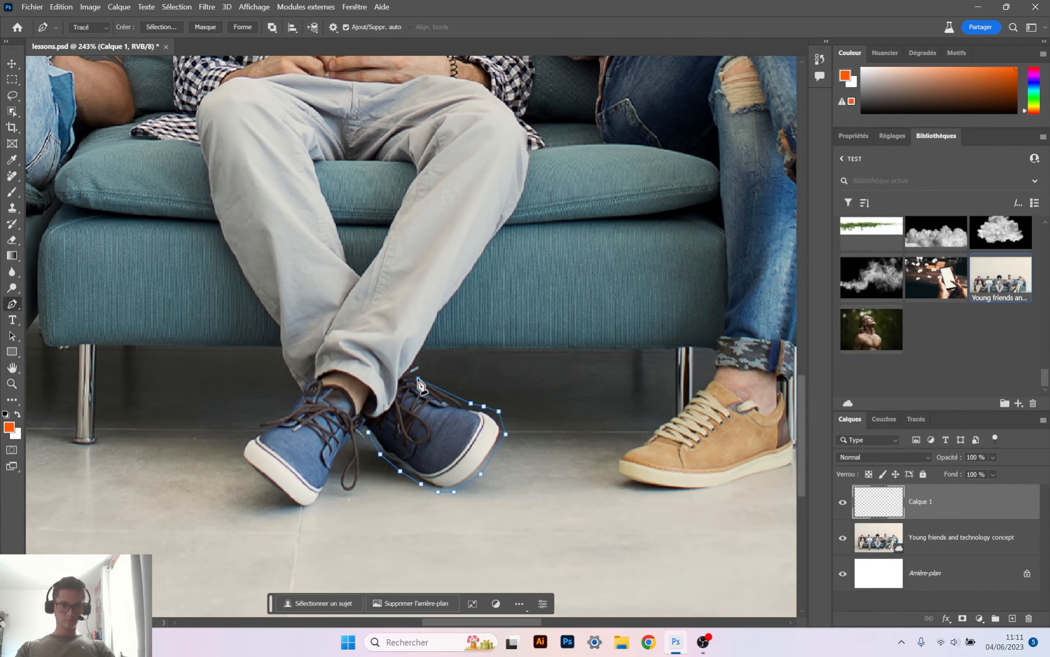
Continue the path up the man's leg, plaid sleeve and shoulder, and loosely around his curly hair.
{"action": "scroll", "coordinate": [537, 162], "scroll_direction": "up", "scroll_amount": 3}
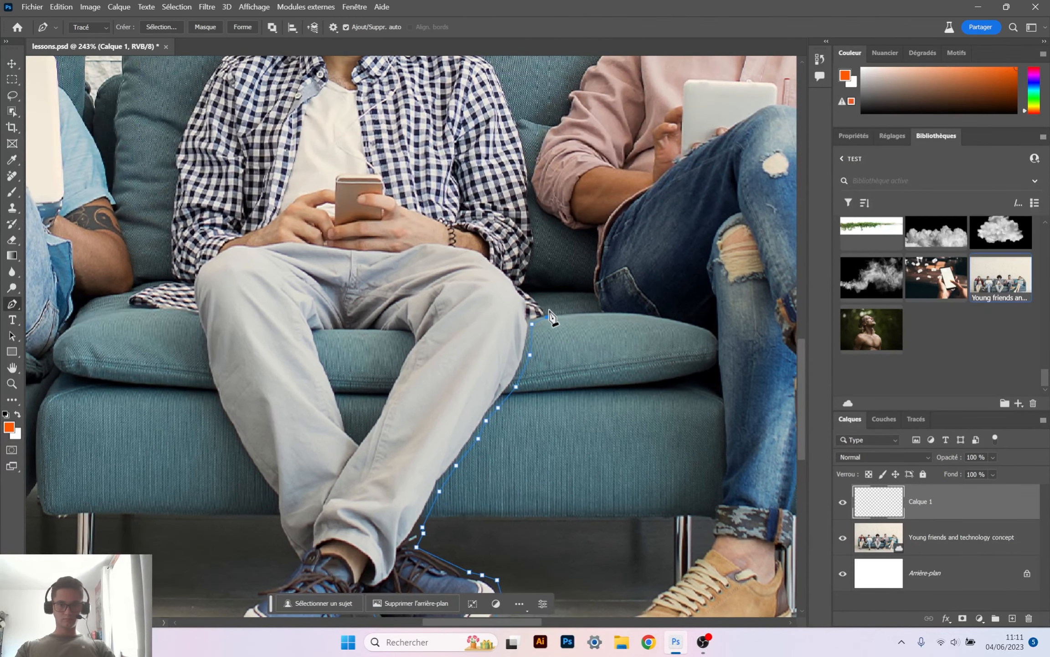
{"action": "scroll", "coordinate": [533, 148], "scroll_direction": "up", "scroll_amount": 4}
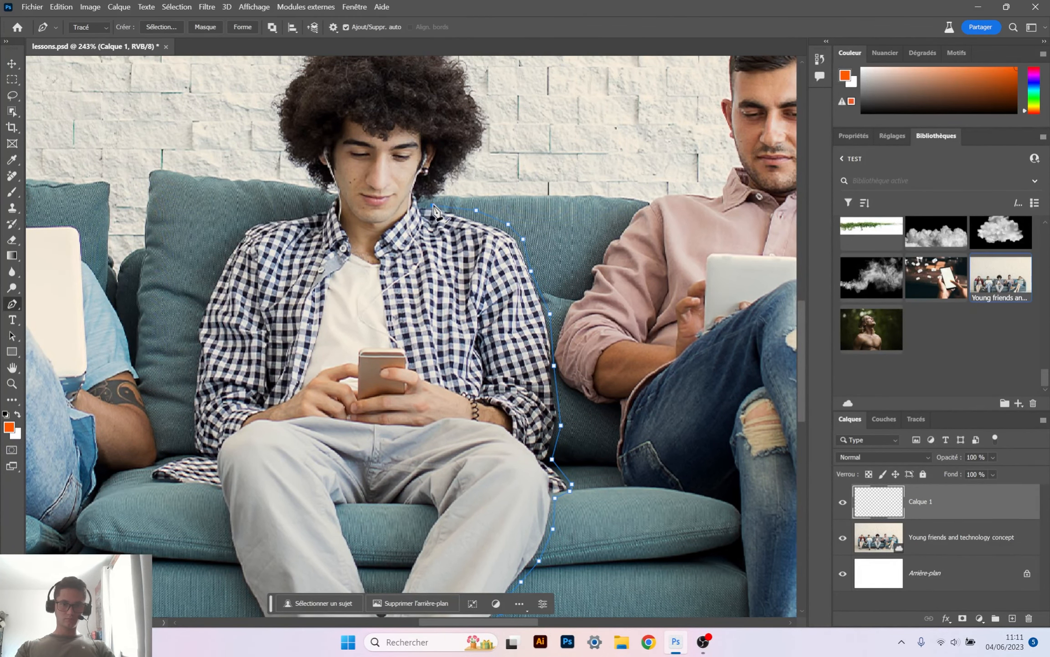
{"action": "scroll", "coordinate": [490, 165], "scroll_direction": "up", "scroll_amount": 2}
{"action": "left_click", "coordinate": [458, 246]}
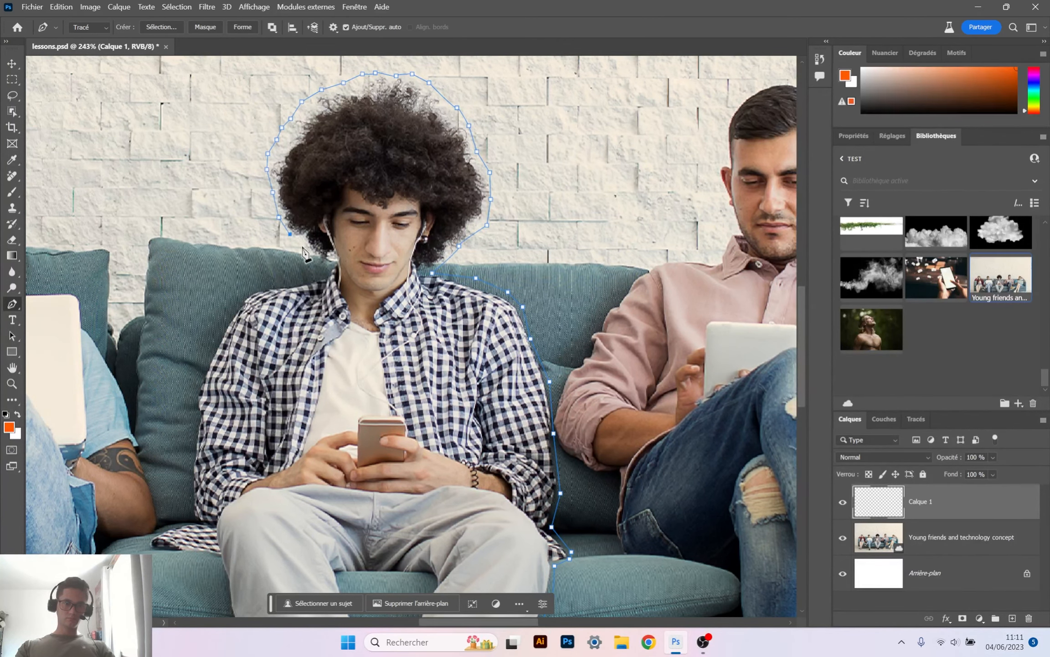
Continue the path from the hair down the man's other shoulder and sleeve and around the shirt hem on the seat.
{"action": "left_click", "coordinate": [246, 295]}
{"action": "left_click", "coordinate": [228, 314]}
{"action": "left_click_drag", "start_coordinate": [231, 348], "coordinate": [350, 192]}
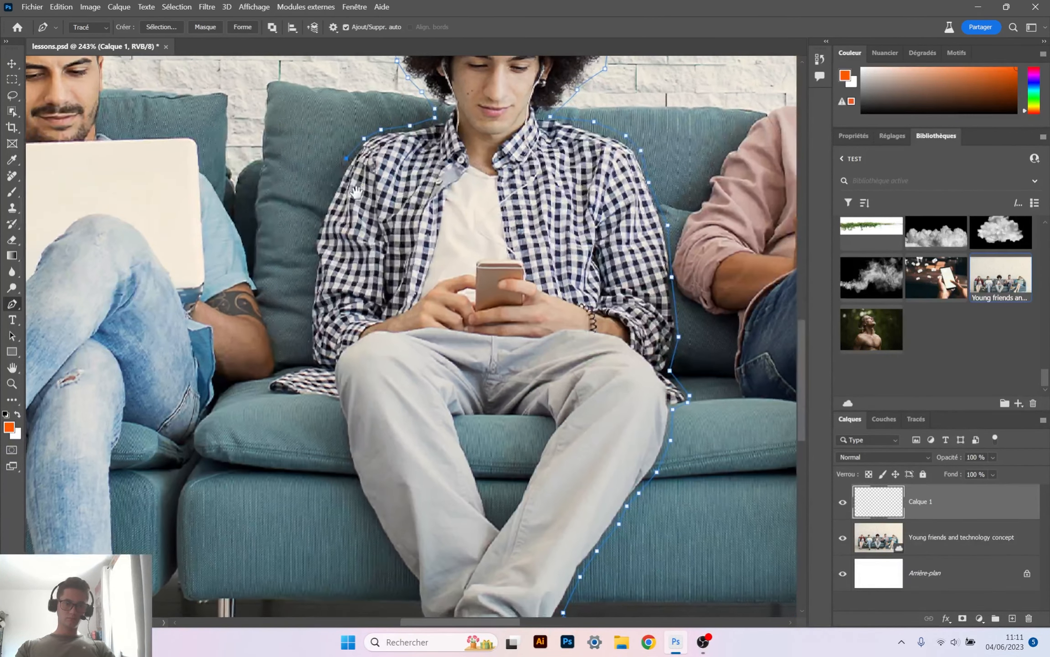
{"action": "left_click", "coordinate": [335, 181]}
{"action": "left_click", "coordinate": [322, 215]}
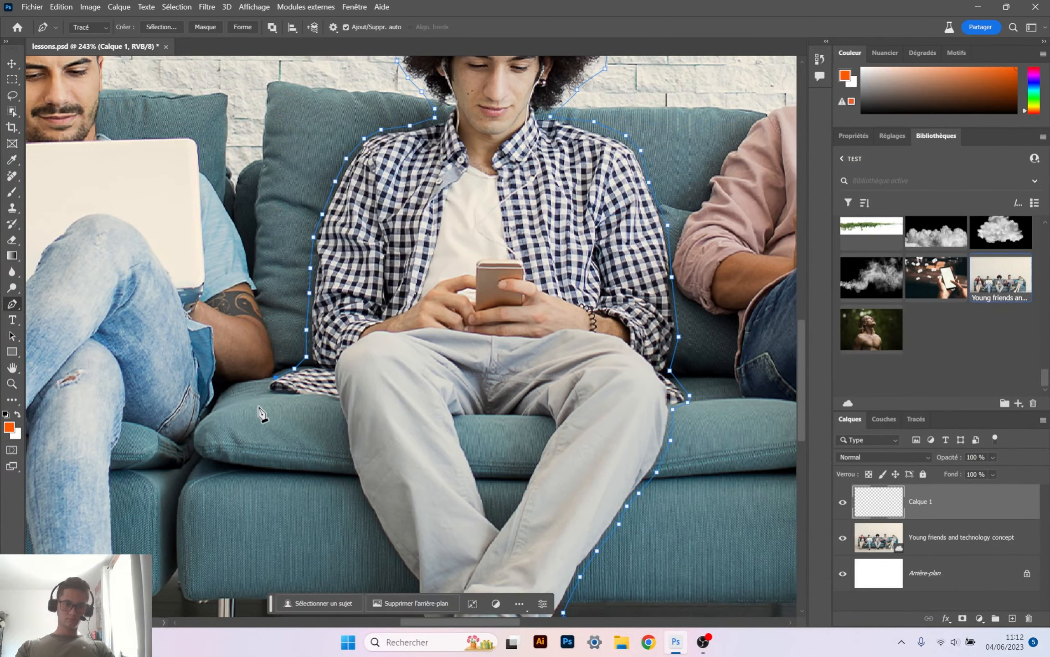
{"action": "left_click", "coordinate": [330, 404]}
Extend the path down the outer edge of the man's trouser leg to the laces of his front shoe.
{"action": "left_click_drag", "start_coordinate": [341, 421], "coordinate": [301, 206]}
{"action": "left_click", "coordinate": [300, 206]}
{"action": "left_click", "coordinate": [303, 234]}
{"action": "left_click", "coordinate": [315, 269]}
{"action": "left_click", "coordinate": [331, 303]}
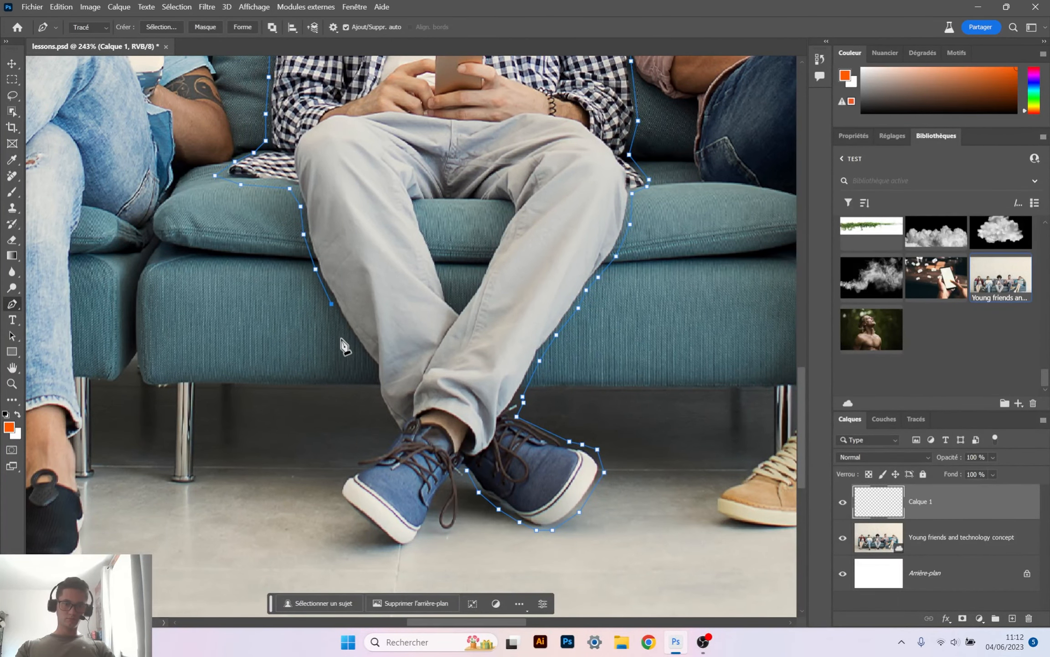
{"action": "left_click", "coordinate": [376, 390]}
{"action": "left_click", "coordinate": [385, 417]}
{"action": "left_click", "coordinate": [391, 431]}
{"action": "left_click", "coordinate": [391, 441]}
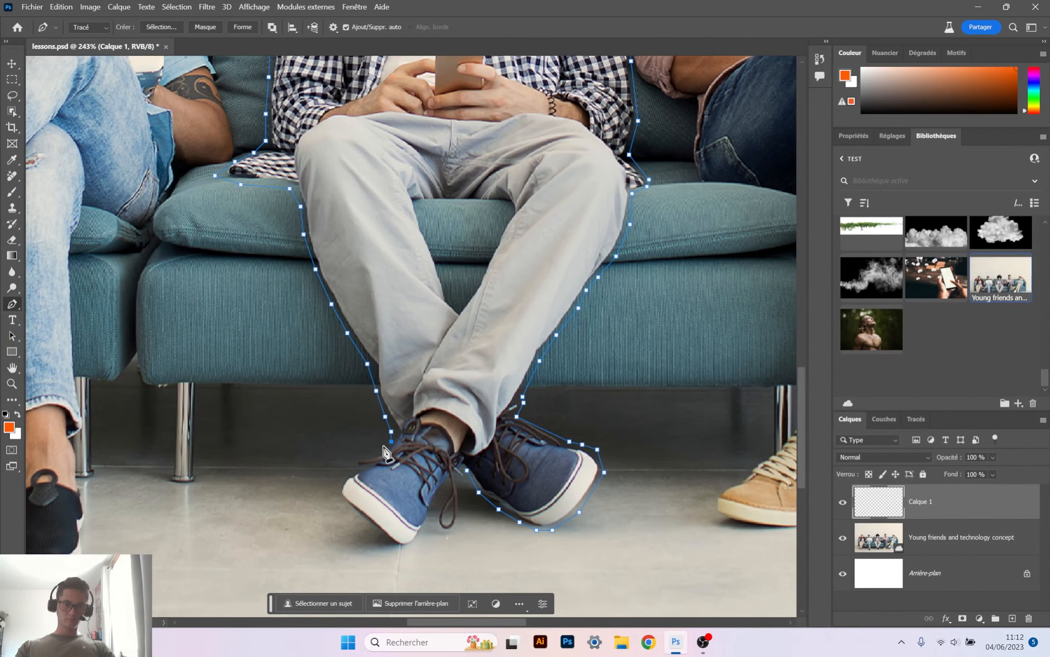
Close the path around the front shoe and convert the man's outline into a selection.
{"action": "left_click", "coordinate": [455, 526]}
{"action": "left_click", "coordinate": [460, 514]}
{"action": "left_click", "coordinate": [466, 470]}
{"action": "left_click", "coordinate": [165, 30]}
{"action": "key", "text": "Return"}
Trace the sofa gap between the man's legs with the Pen tool and subtract it from the selection.
{"action": "scroll", "coordinate": [529, 346], "scroll_direction": "down", "scroll_amount": 3}
{"action": "scroll", "coordinate": [521, 345], "scroll_direction": "up", "scroll_amount": 3}
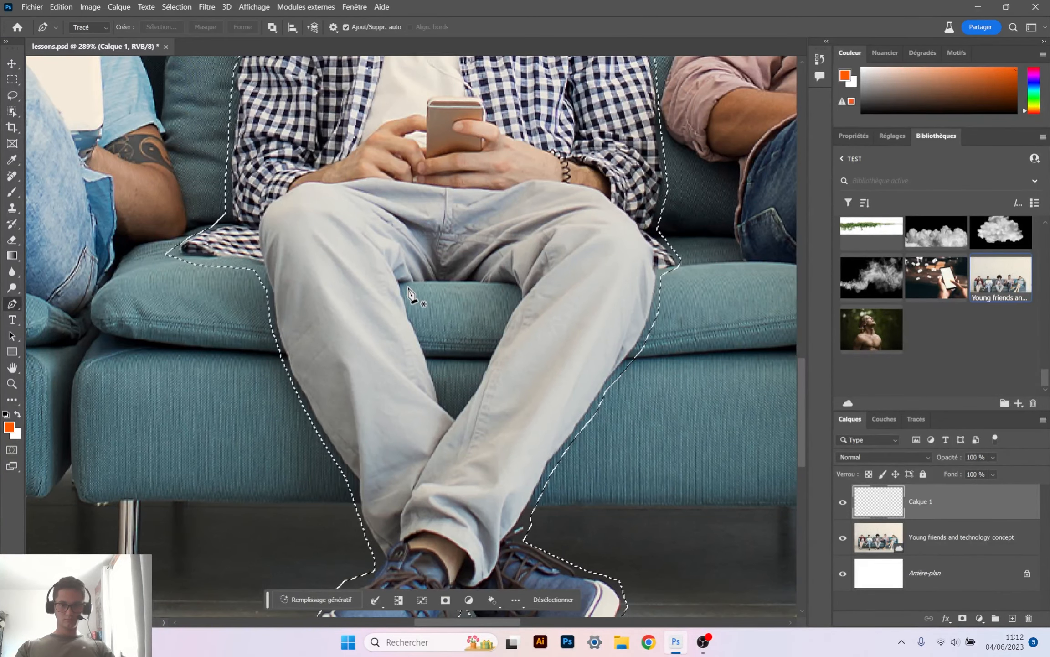
{"action": "left_click", "coordinate": [407, 284]}
{"action": "left_click", "coordinate": [447, 283]}
{"action": "left_click", "coordinate": [487, 285]}
{"action": "left_click", "coordinate": [508, 289]}
{"action": "left_click", "coordinate": [513, 302]}
{"action": "left_click", "coordinate": [457, 409]}
{"action": "left_click", "coordinate": [439, 381]}
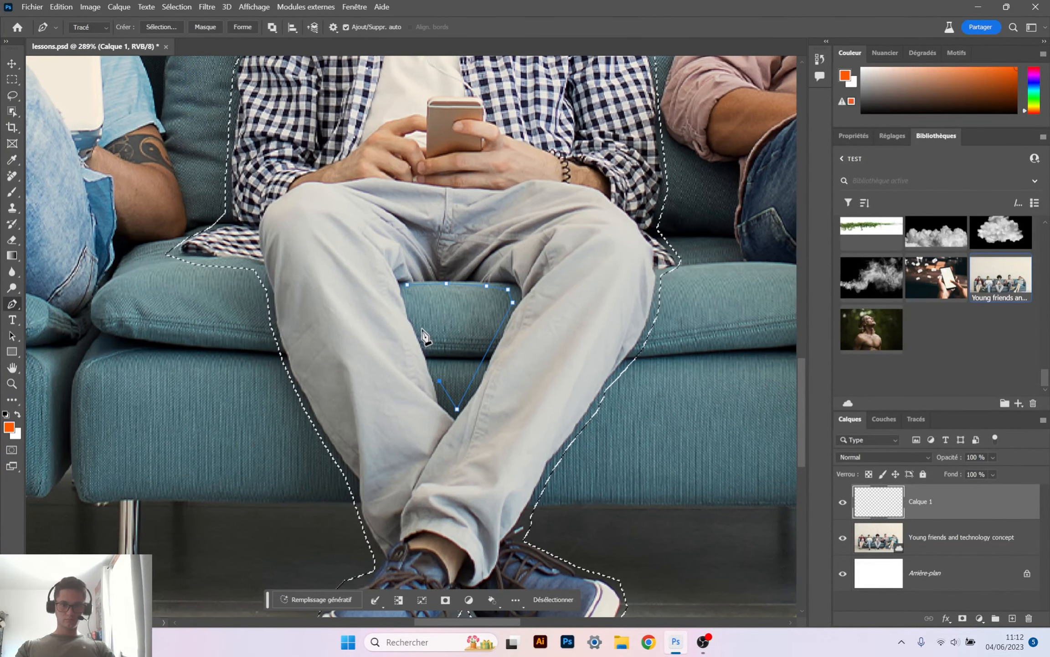
{"action": "left_click", "coordinate": [408, 284]}
{"action": "left_click", "coordinate": [162, 27]}
{"action": "left_click", "coordinate": [417, 262]}
{"action": "left_click", "coordinate": [609, 170]}
Paint over the whole selected man with the Remove tool at size 236 and apply the removal.
{"action": "scroll", "coordinate": [447, 427], "scroll_direction": "down", "scroll_amount": 4}
{"action": "key", "text": "j"}
{"action": "mouse_move", "coordinate": [449, 114]}
{"action": "left_mouse_down"}
{"action": "mouse_move", "coordinate": [511, 246]}
{"action": "mouse_move", "coordinate": [486, 345]}
{"action": "left_mouse_up"}
{"action": "key", "text": "Return"}
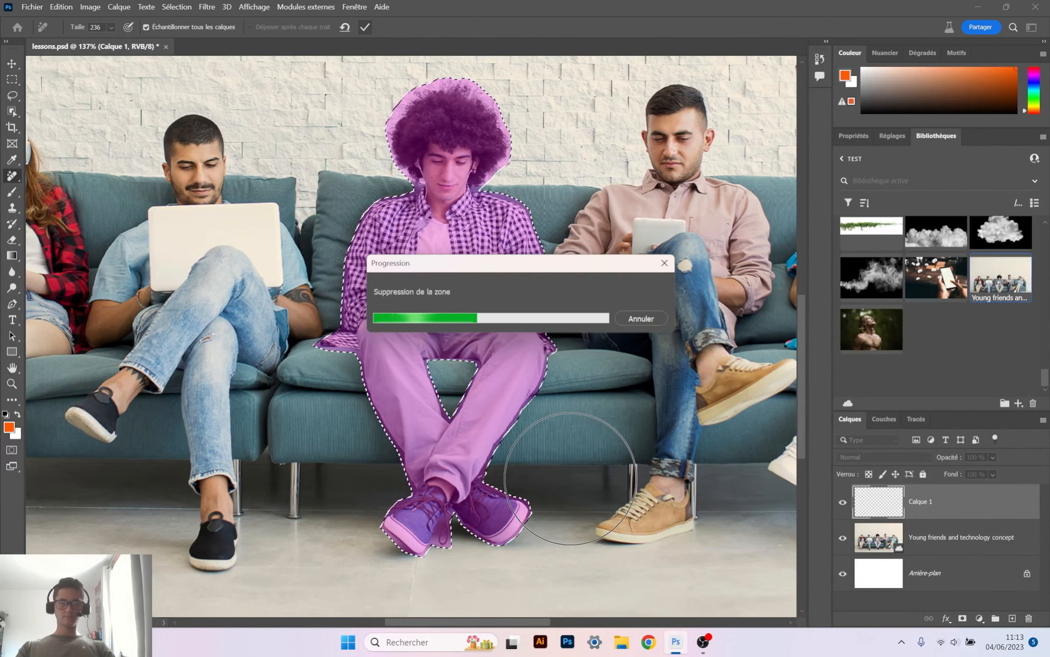
{"action": "scroll", "coordinate": [577, 456], "scroll_direction": "down", "scroll_amount": 2}
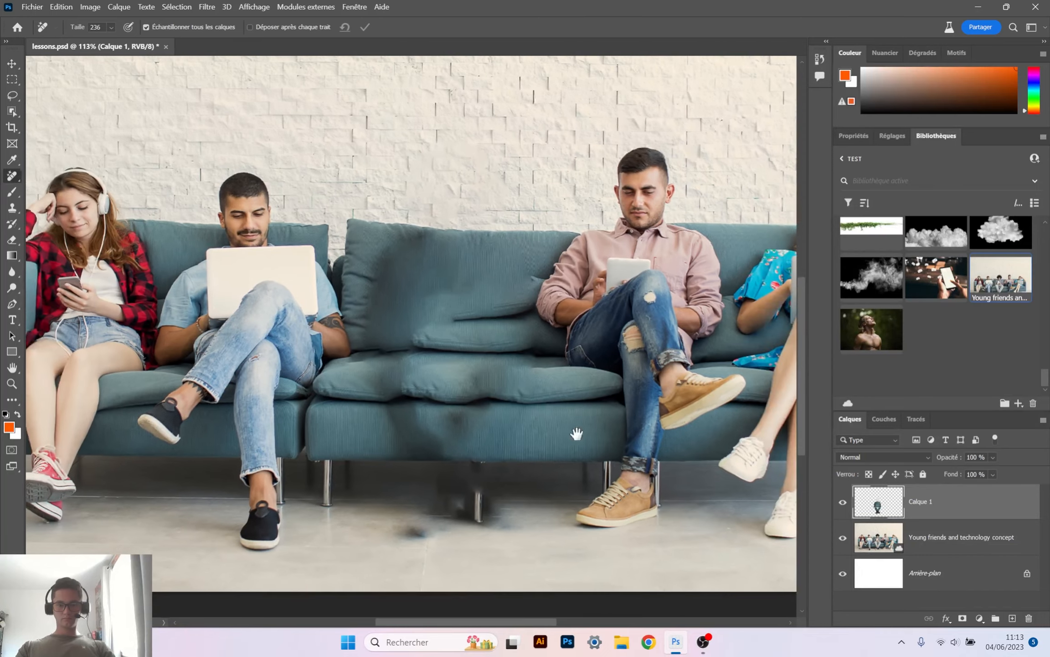
Rename Calque 1 to Remove tool, load its outline as a selection, hide it, and run a generative fill with no prompt.
{"action": "double_click", "coordinate": [921, 501]}
{"action": "type", "text": "Remove tool"}
{"action": "key", "text": "Return"}
{"action": "left_click", "coordinate": [889, 504], "text": "ctrl"}
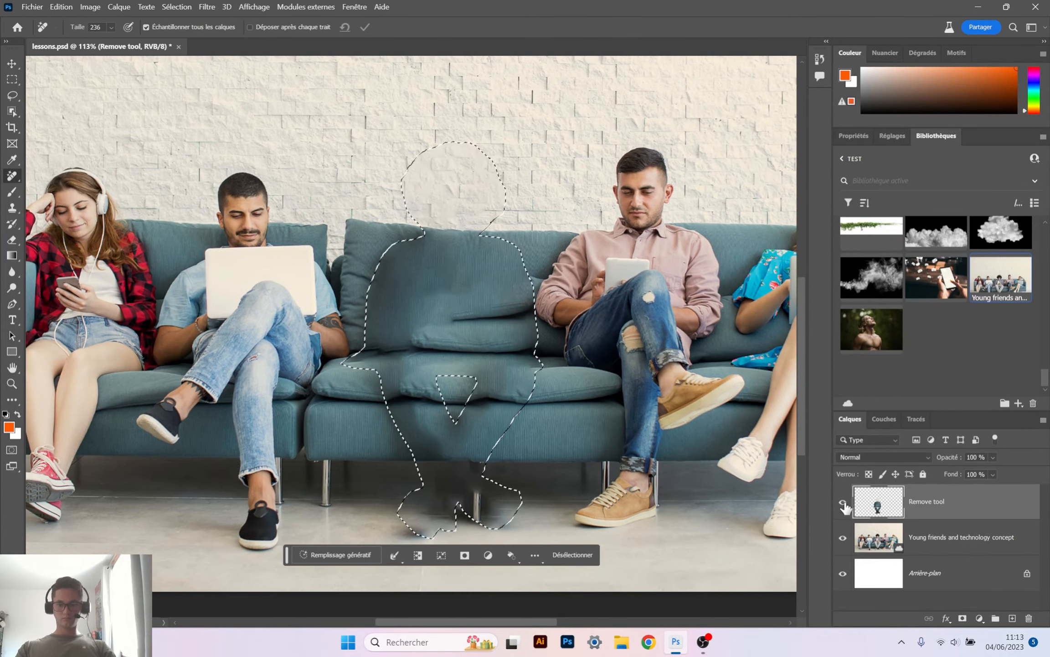
{"action": "left_click", "coordinate": [843, 502]}
{"action": "left_click", "coordinate": [344, 555]}
{"action": "left_click", "coordinate": [505, 555]}
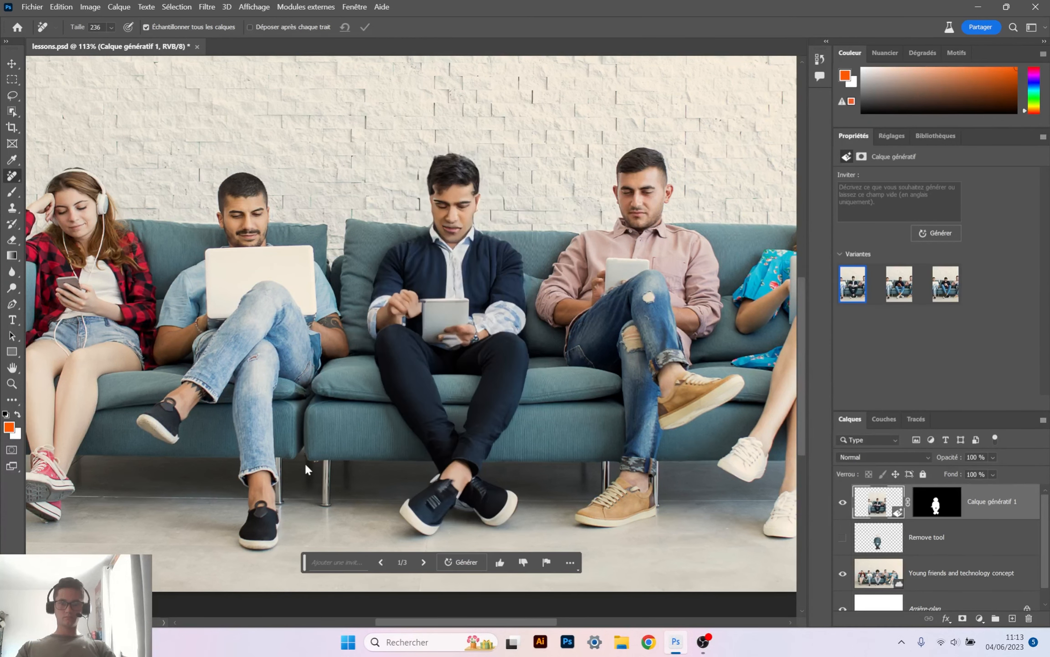
Review the generated variants and generate new ones with the prompt "empty sofa".
{"action": "left_click", "coordinate": [903, 288]}
{"action": "left_click", "coordinate": [941, 289]}
{"action": "left_click", "coordinate": [899, 201]}
{"action": "type", "text": "empty sofa"}
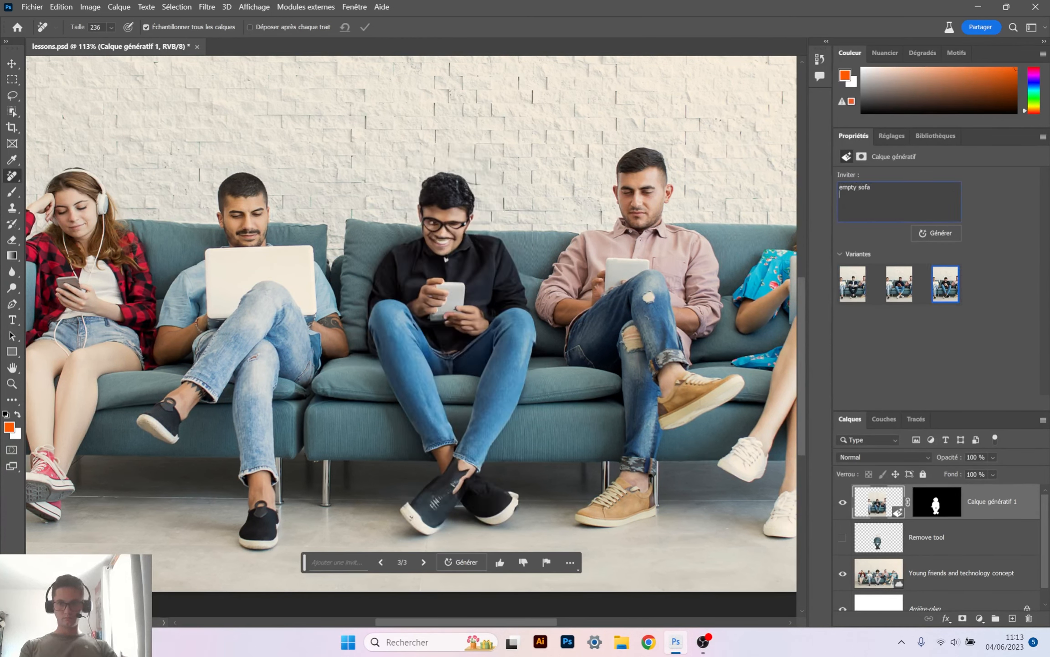
{"action": "left_click", "coordinate": [935, 233]}
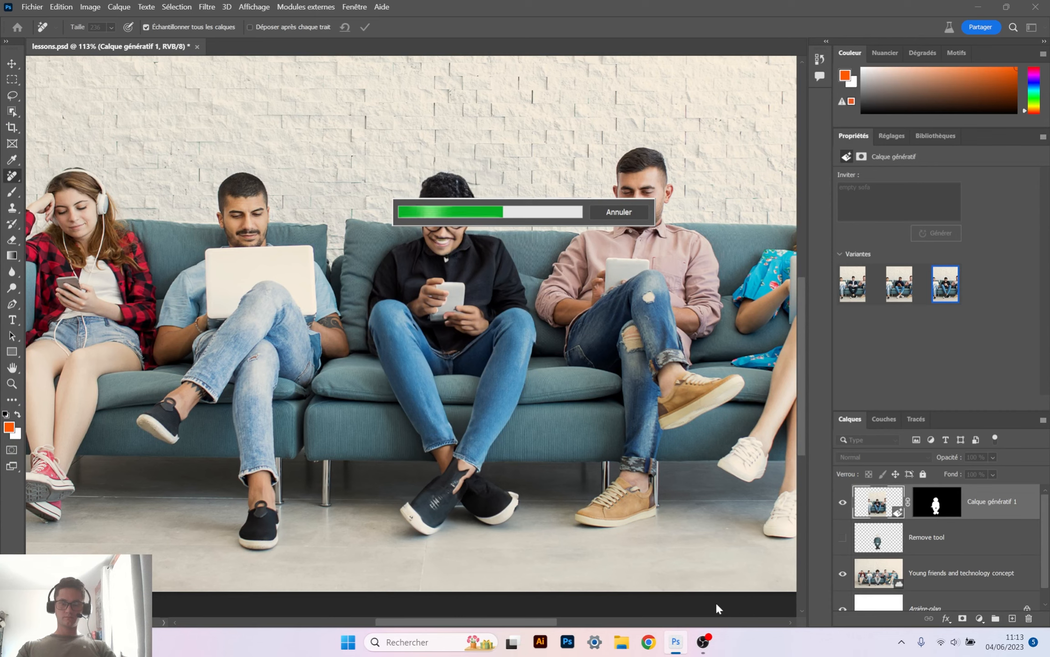
View the second and third empty-sofa variants, hide the generative layer and show the Remove tool layer.
{"action": "left_click", "coordinate": [899, 284]}
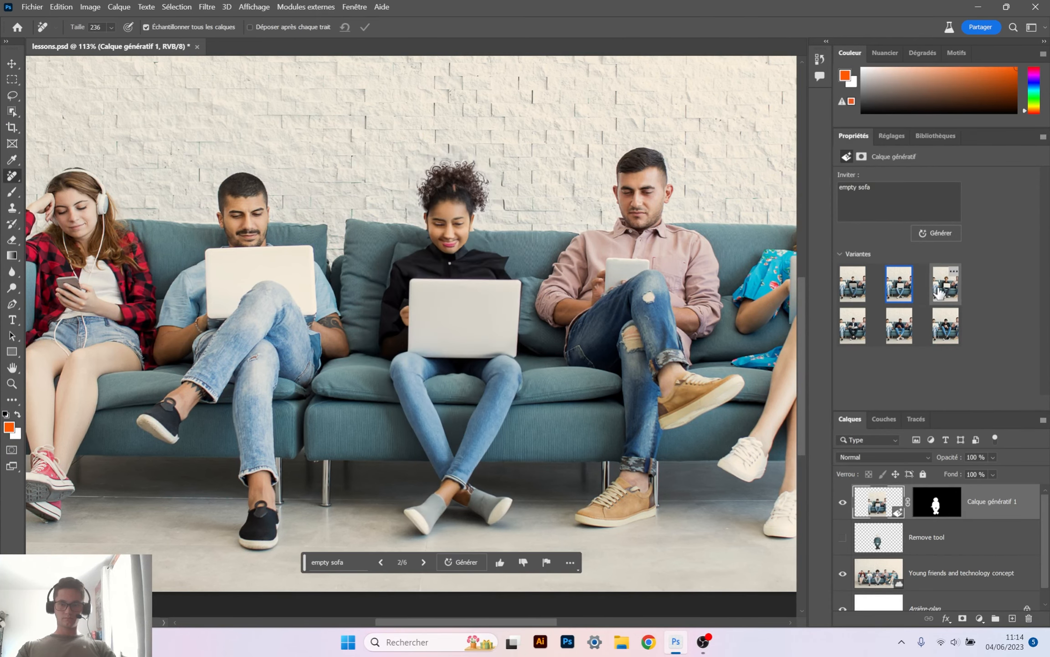
{"action": "left_click", "coordinate": [938, 289]}
{"action": "left_click", "coordinate": [842, 502]}
{"action": "left_click", "coordinate": [842, 537]}
Add a new layer above the Remove tool layer and remove the false folds on the sofa back with the Remove tool at size 97.
{"action": "scroll", "coordinate": [455, 287], "scroll_direction": "up", "scroll_amount": 5}
{"action": "mouse_move", "coordinate": [368, 217]}
{"action": "left_mouse_down"}
{"action": "mouse_move", "coordinate": [331, 198]}
{"action": "mouse_move", "coordinate": [284, 242]}
{"action": "left_mouse_up"}
{"action": "left_click", "coordinate": [903, 550]}
{"action": "key", "text": "ctrl+shift+alt+n"}
{"action": "key", "text": "Return"}
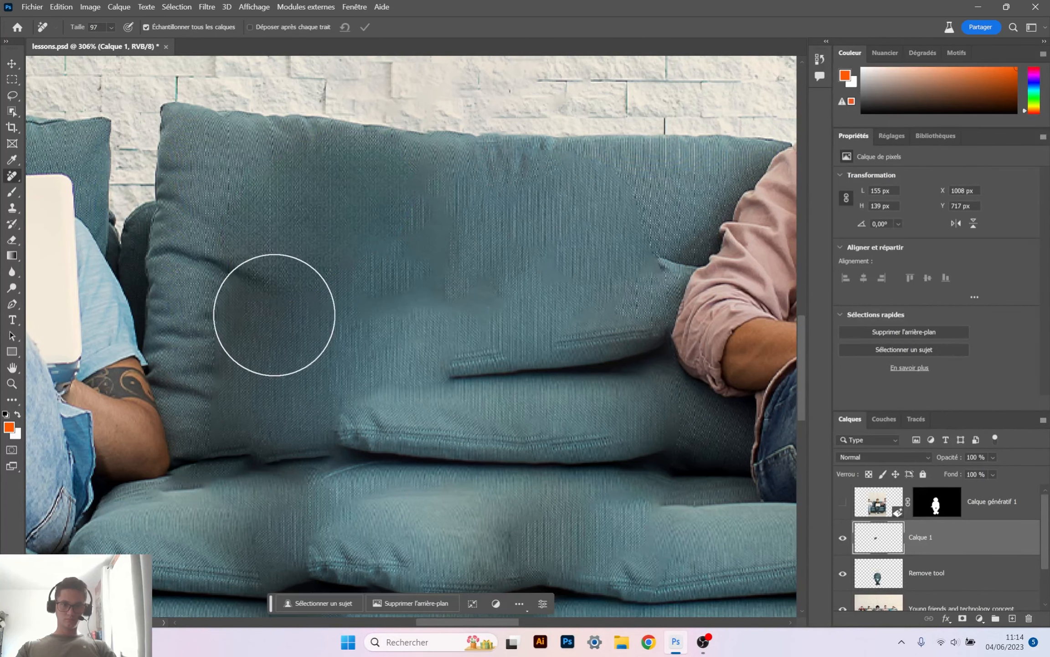
{"action": "left_click", "coordinate": [269, 311]}
{"action": "mouse_move", "coordinate": [355, 444]}
{"action": "left_mouse_down"}
{"action": "mouse_move", "coordinate": [398, 331]}
{"action": "mouse_move", "coordinate": [476, 300]}
{"action": "mouse_move", "coordinate": [316, 311]}
{"action": "left_mouse_up"}
{"action": "left_click", "coordinate": [364, 27]}
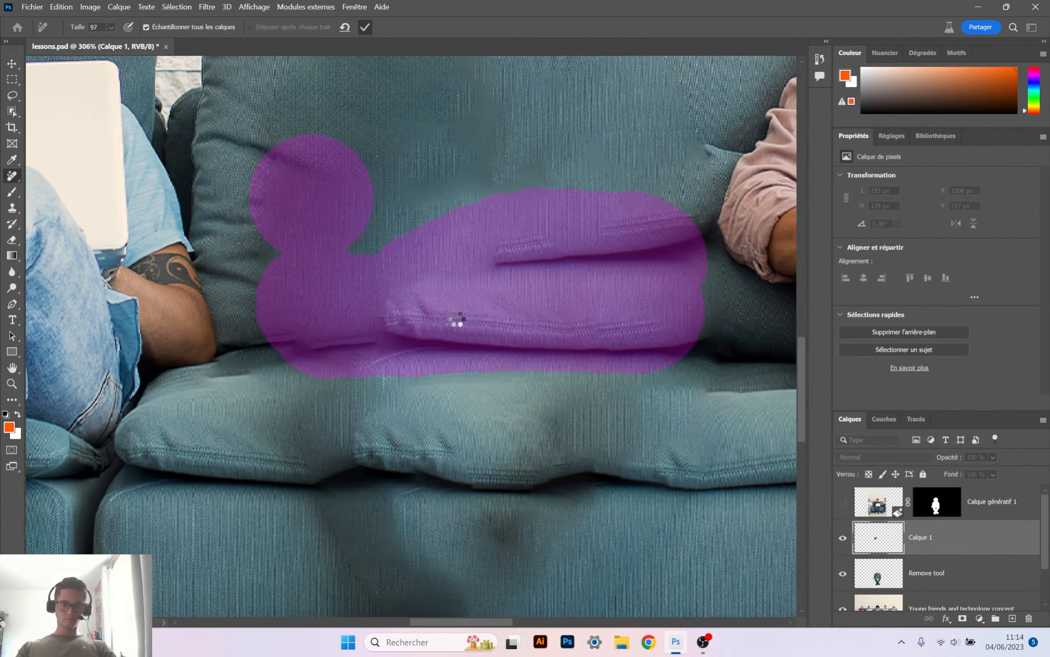
Remove the stray sofa leg and the dark smudges on the floor with the Remove tool.
{"action": "scroll", "coordinate": [456, 319], "scroll_direction": "down", "scroll_amount": 5}
{"action": "left_click_drag", "start_coordinate": [529, 421], "coordinate": [528, 465]}
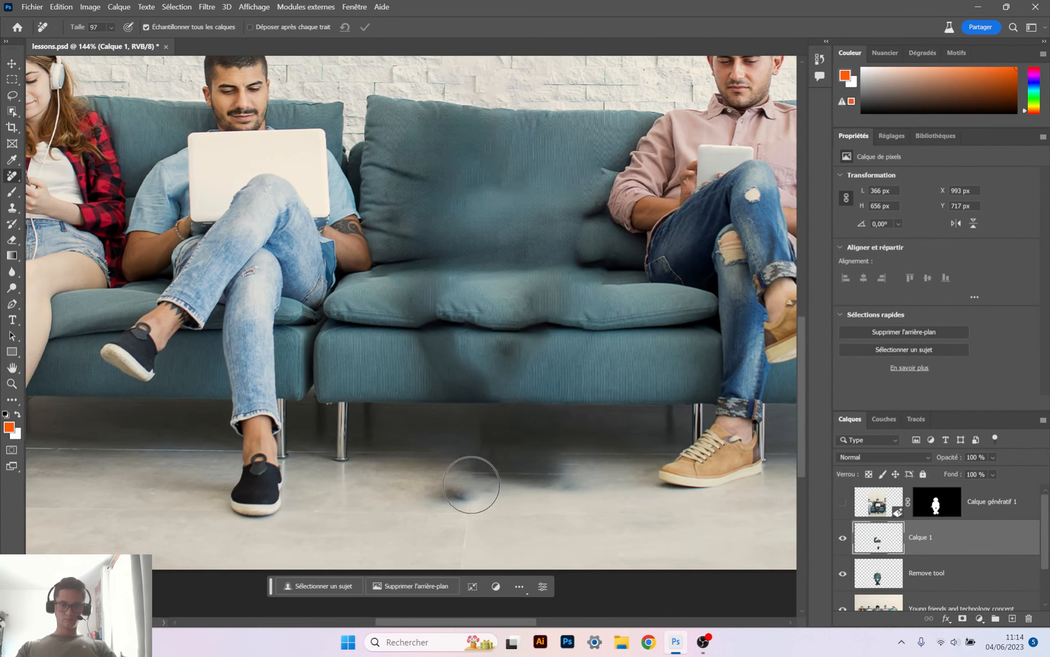
{"action": "left_click_drag", "start_coordinate": [471, 484], "coordinate": [558, 486]}
{"action": "key", "text": "Return"}
Try to repair the dark patch on the sofa base with the Healing Brush, changing its sample source.
{"action": "scroll", "coordinate": [554, 413], "scroll_direction": "up", "scroll_amount": 6}
{"action": "left_click_drag", "start_coordinate": [556, 411], "coordinate": [578, 454]}
{"action": "right_click", "coordinate": [12, 177]}
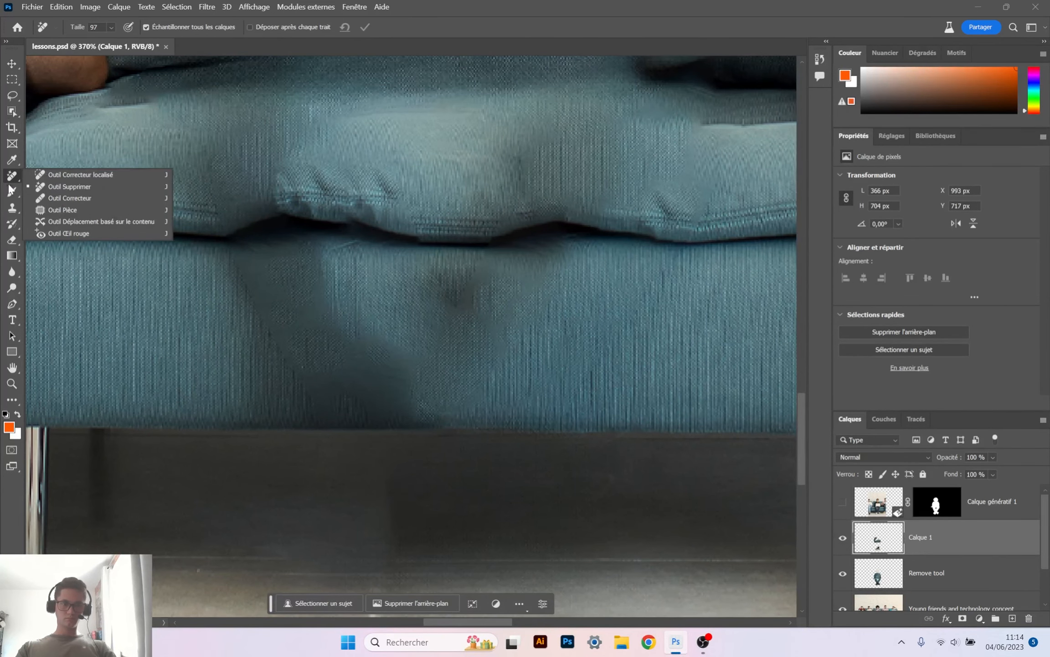
{"action": "left_click", "coordinate": [110, 198]}
{"action": "left_click", "coordinate": [479, 294]}
{"action": "left_click", "coordinate": [572, 256]}
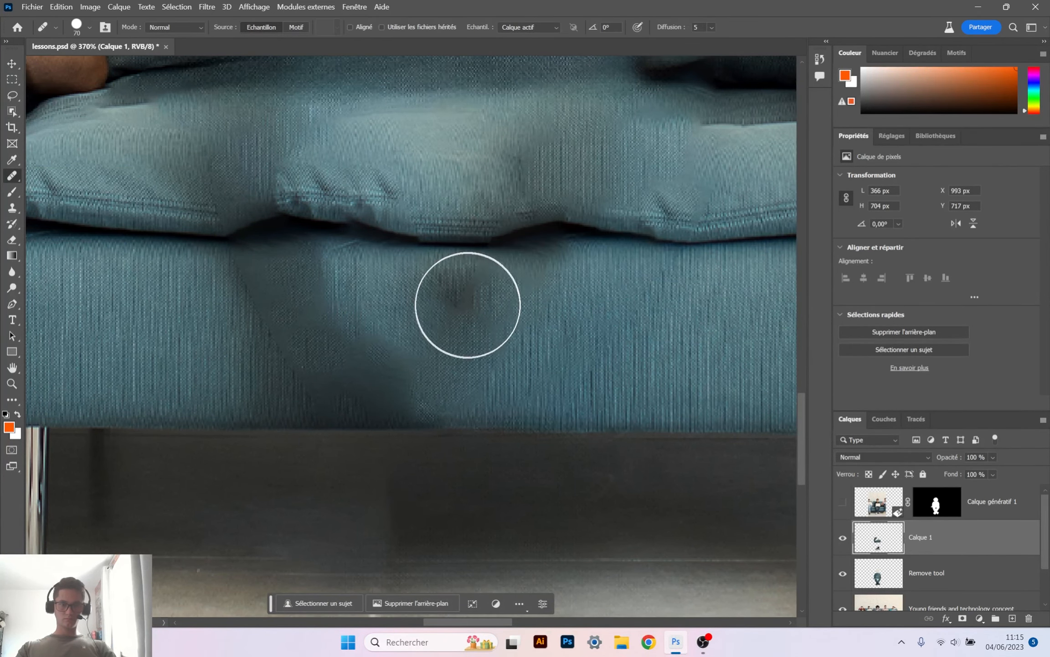
{"action": "left_click", "coordinate": [529, 27]}
{"action": "left_click", "coordinate": [519, 57]}
Try the Spot Healing Brush at size 50 on the dark patches of the sofa base, and undo the last stroke.
{"action": "right_click", "coordinate": [12, 176]}
{"action": "left_click", "coordinate": [111, 179]}
{"action": "left_click_drag", "start_coordinate": [466, 287], "coordinate": [497, 287]}
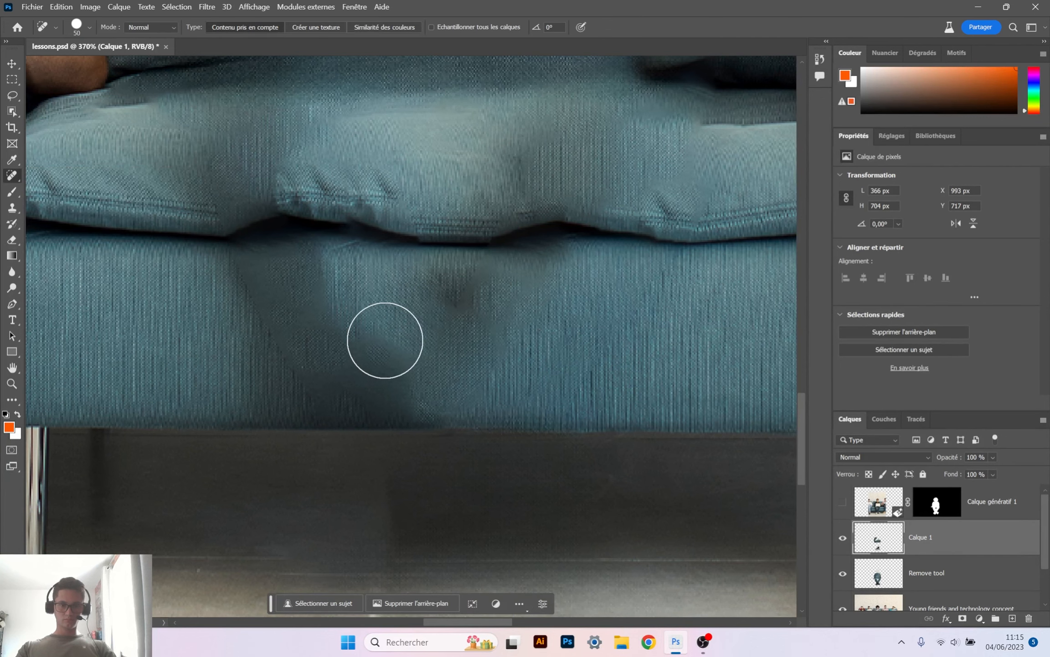
{"action": "left_click_drag", "start_coordinate": [265, 289], "coordinate": [307, 347]}
{"action": "left_click", "coordinate": [212, 176]}
{"action": "key", "text": "ctrl+z"}
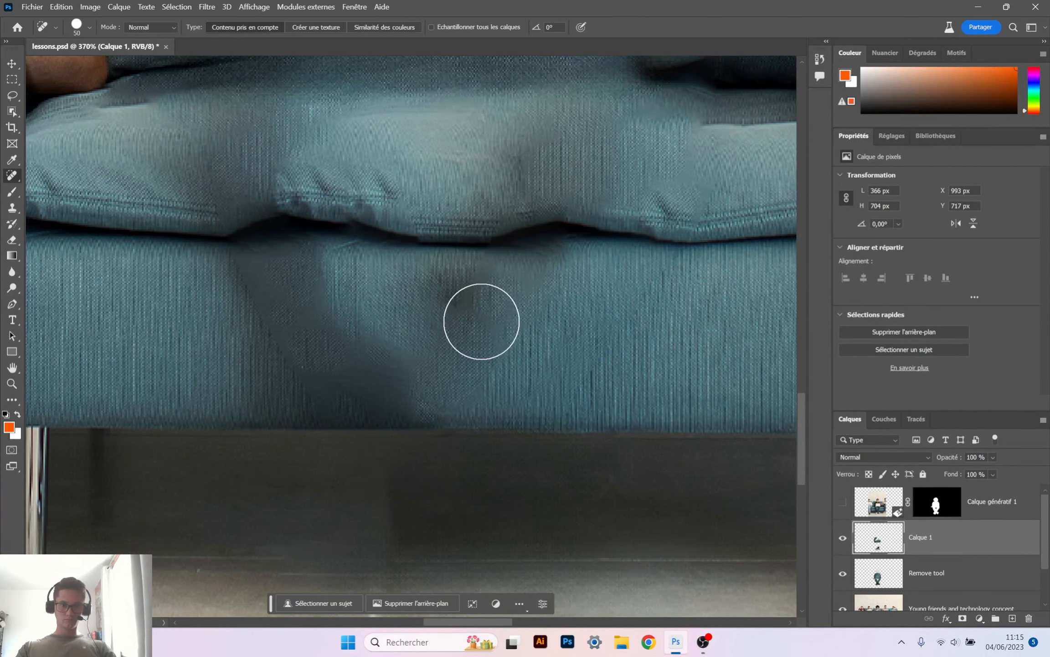
Examine the repaired sofa as a whole and the remaining dark areas on its cushions and base.
{"action": "scroll", "coordinate": [461, 387], "scroll_direction": "down", "scroll_amount": 8}
{"action": "left_click_drag", "start_coordinate": [462, 311], "coordinate": [473, 334]}
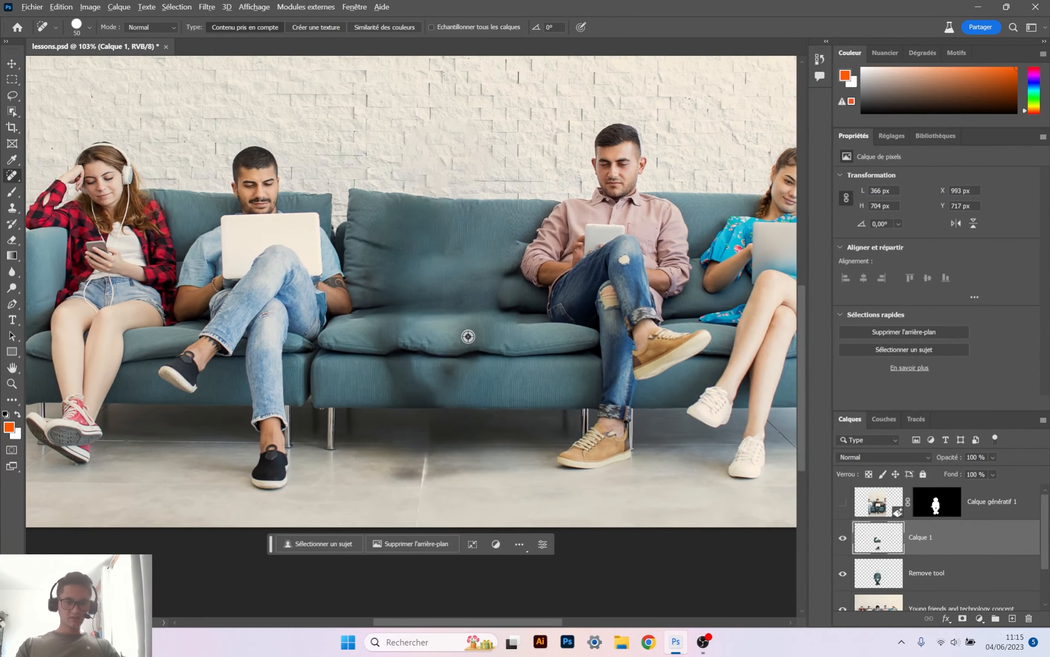
{"action": "scroll", "coordinate": [470, 296], "scroll_direction": "up", "scroll_amount": 5}
{"action": "scroll", "coordinate": [530, 326], "scroll_direction": "up", "scroll_amount": 2}
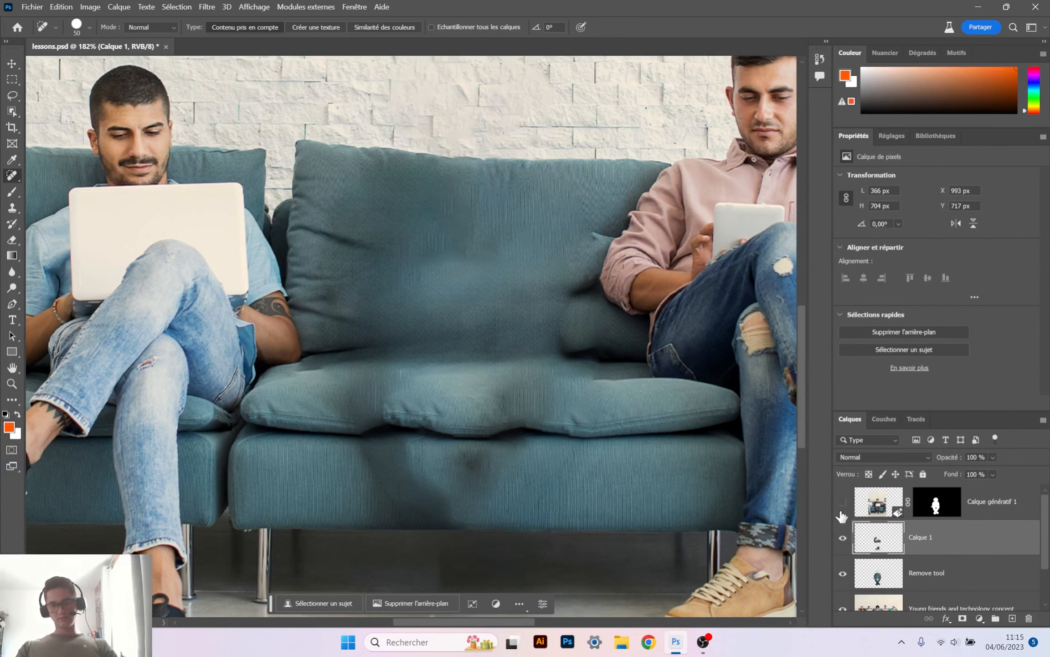
Examine the repaired brick wall, the sofa's back cushion and its seat at close range.
{"action": "left_click_drag", "start_coordinate": [637, 430], "coordinate": [574, 422]}
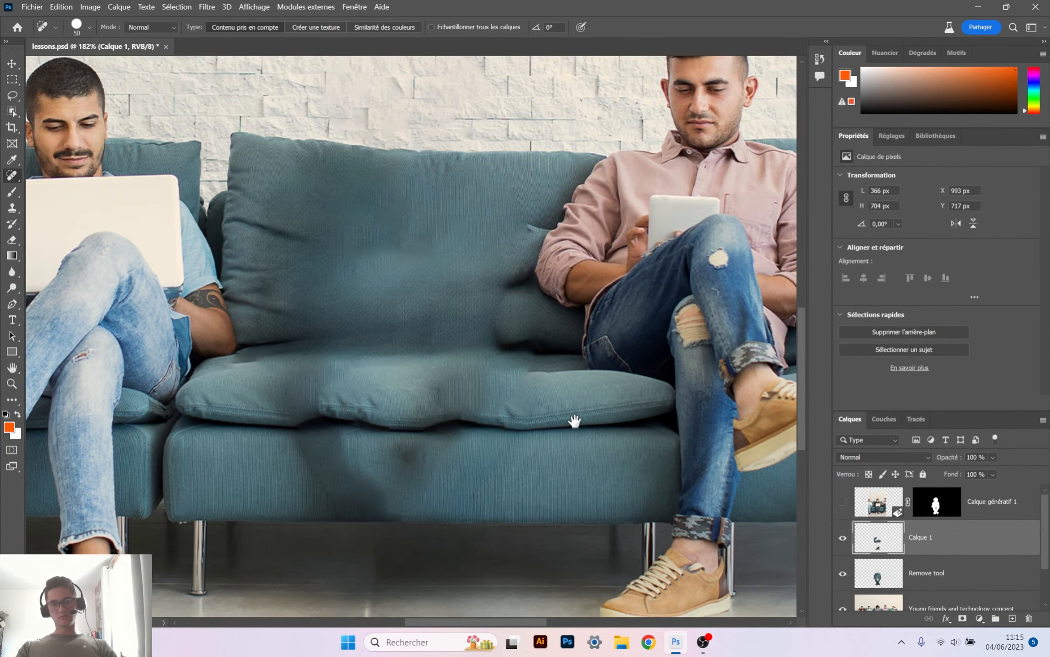
{"action": "scroll", "coordinate": [463, 403], "scroll_direction": "down", "scroll_amount": 1}
{"action": "left_click_drag", "start_coordinate": [525, 336], "coordinate": [586, 422]}
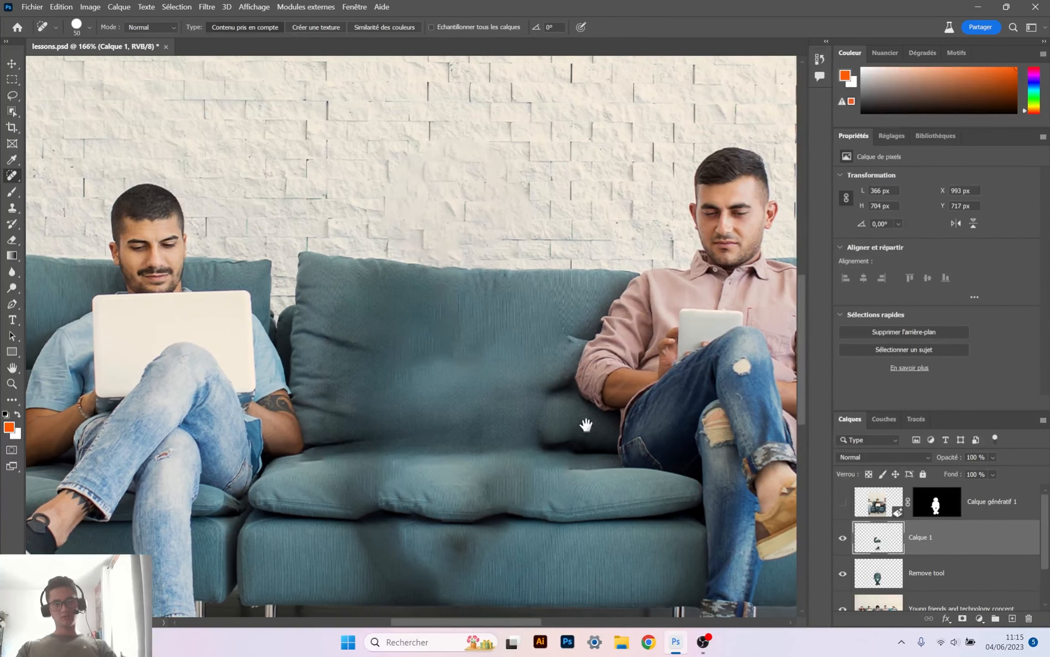
{"action": "scroll", "coordinate": [403, 145], "scroll_direction": "up", "scroll_amount": 5}
{"action": "left_click_drag", "start_coordinate": [517, 222], "coordinate": [519, 270]}
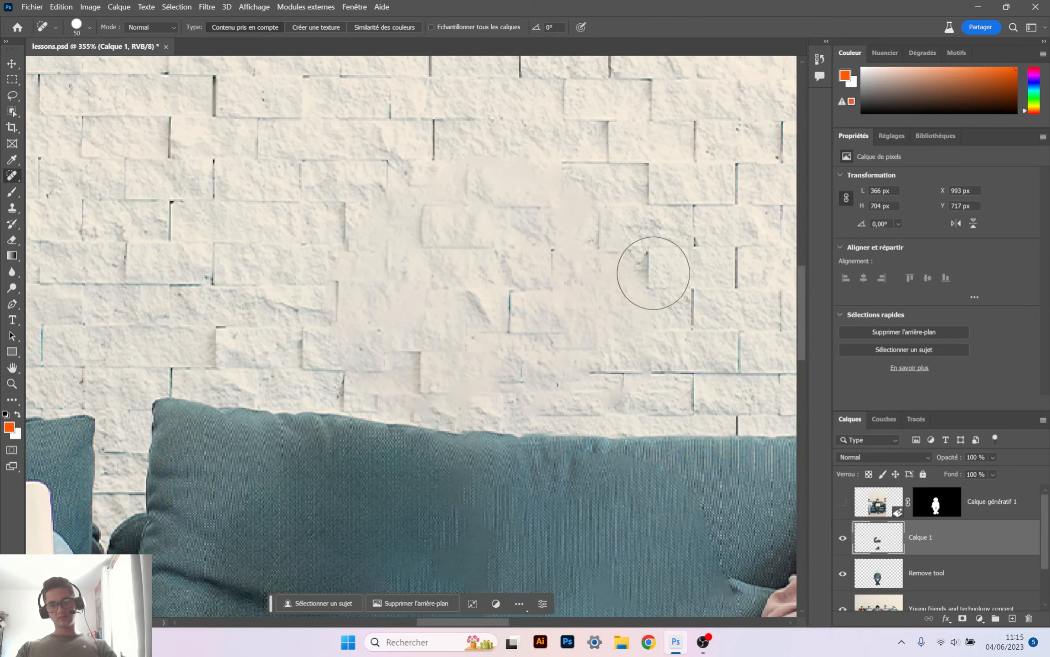
{"action": "scroll", "coordinate": [640, 295], "scroll_direction": "down", "scroll_amount": 1}
{"action": "left_click_drag", "start_coordinate": [640, 296], "coordinate": [657, 137]}
{"action": "left_click_drag", "start_coordinate": [647, 414], "coordinate": [553, 351]}
{"action": "scroll", "coordinate": [447, 324], "scroll_direction": "down", "scroll_amount": 2}
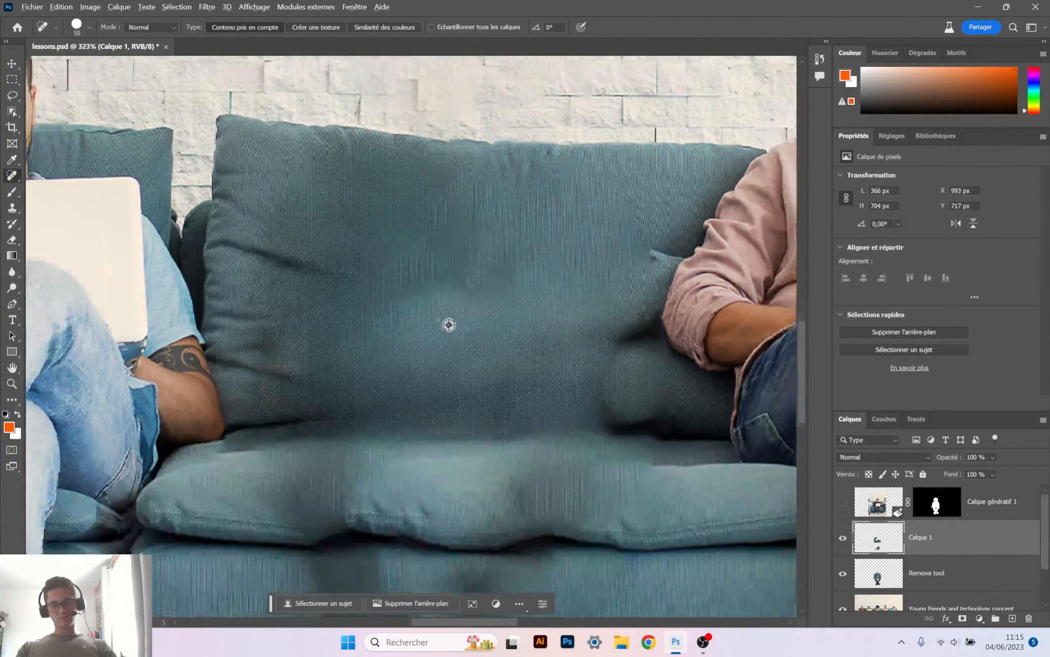
{"action": "left_click_drag", "start_coordinate": [447, 324], "coordinate": [394, 316]}
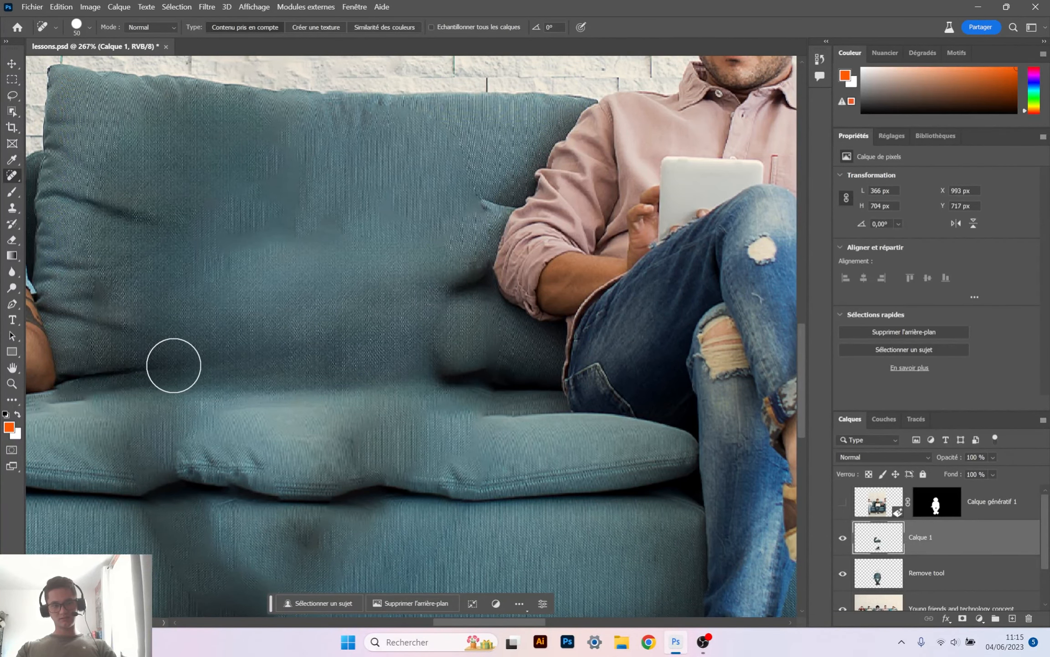
Try the Spot Healing Brush along the crease between back cushion and seat, and switch to the Remove tool at size 35.
{"action": "left_click_drag", "start_coordinate": [170, 375], "coordinate": [459, 394]}
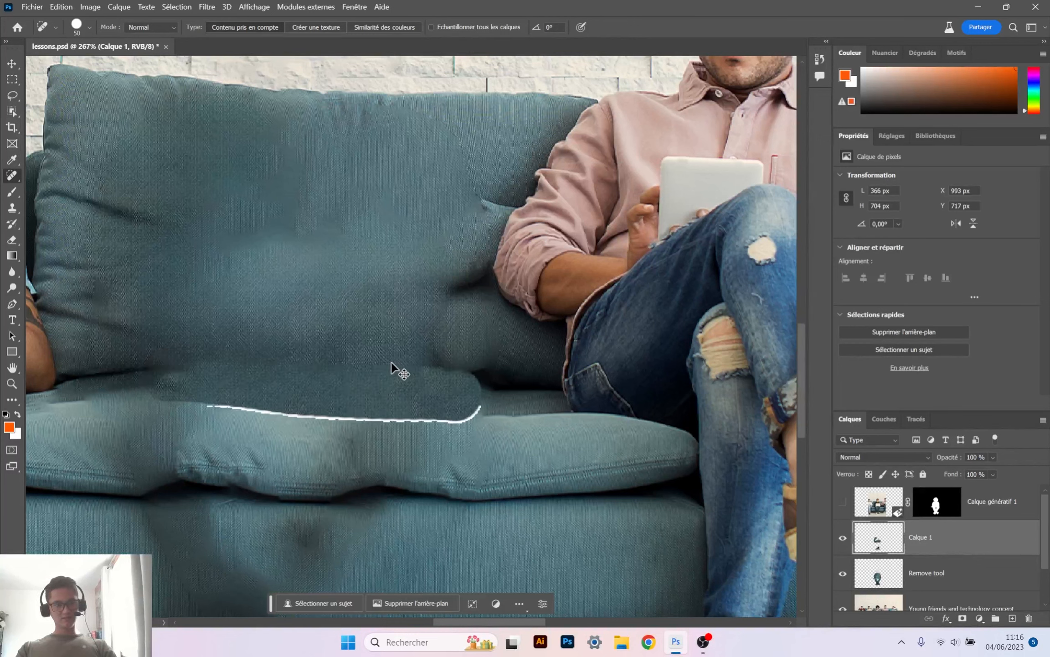
{"action": "right_click", "coordinate": [12, 175]}
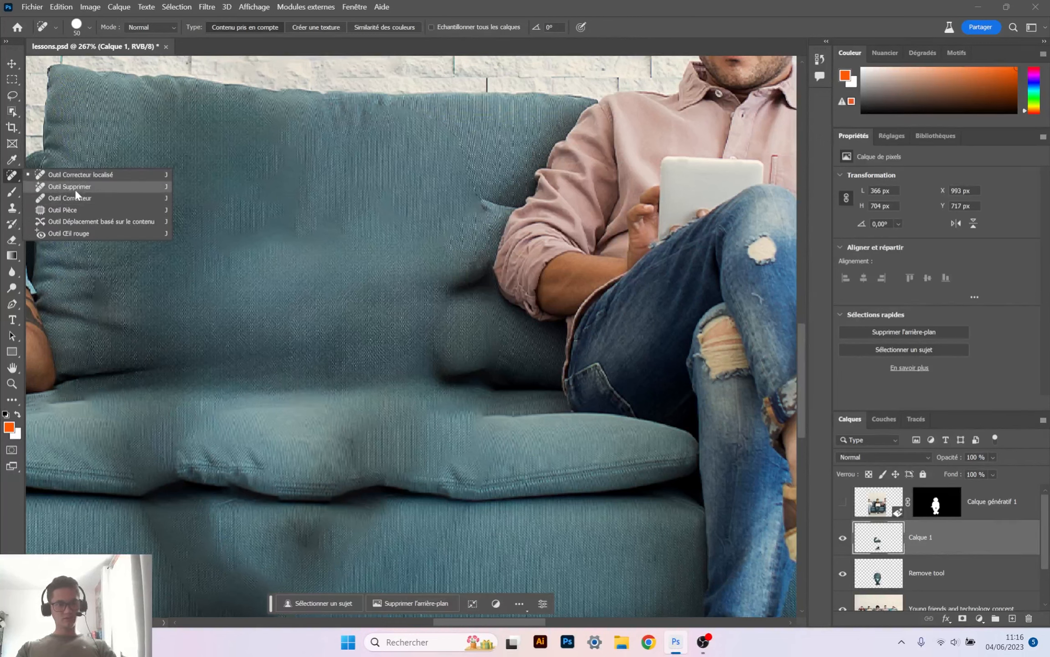
{"action": "left_click", "coordinate": [75, 191]}
{"action": "right_click", "coordinate": [141, 358], "text": "alt"}
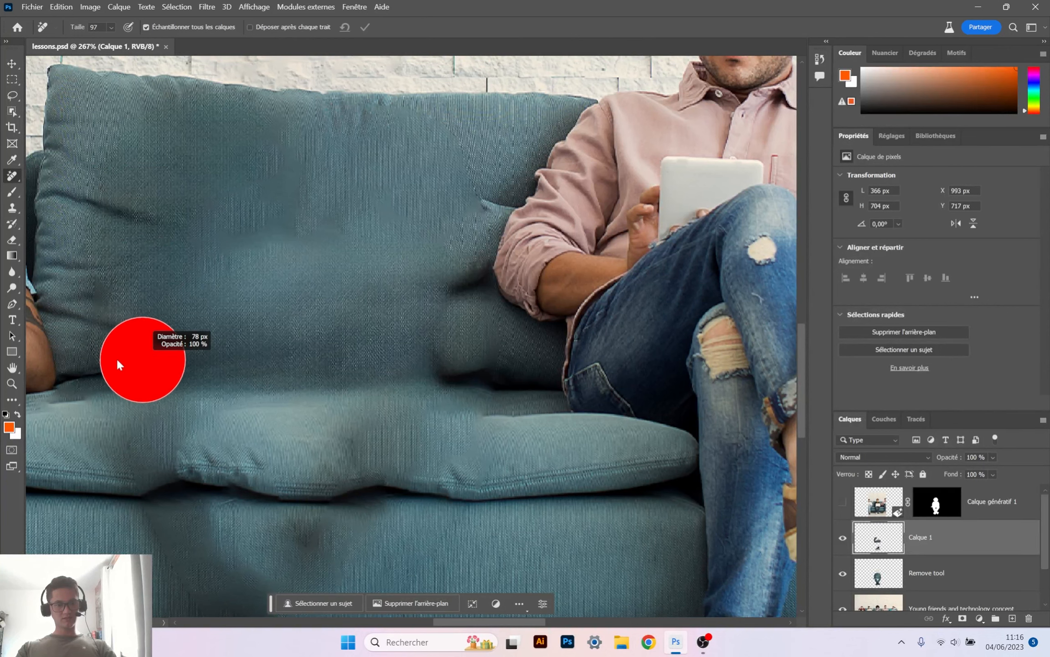
{"action": "left_click_drag", "start_coordinate": [117, 361], "coordinate": [91, 365]}
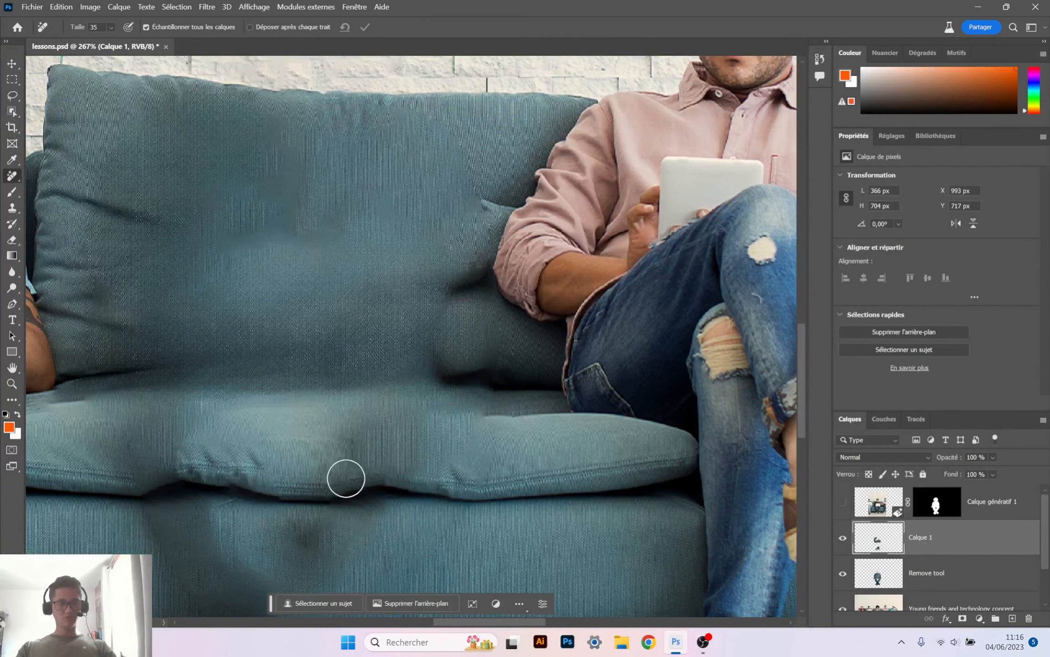
Examine the sofa base, the floor and the cushions for areas that still need repair.
{"action": "left_click_drag", "start_coordinate": [346, 478], "coordinate": [465, 363]}
{"action": "scroll", "coordinate": [450, 311], "scroll_direction": "down", "scroll_amount": 3}
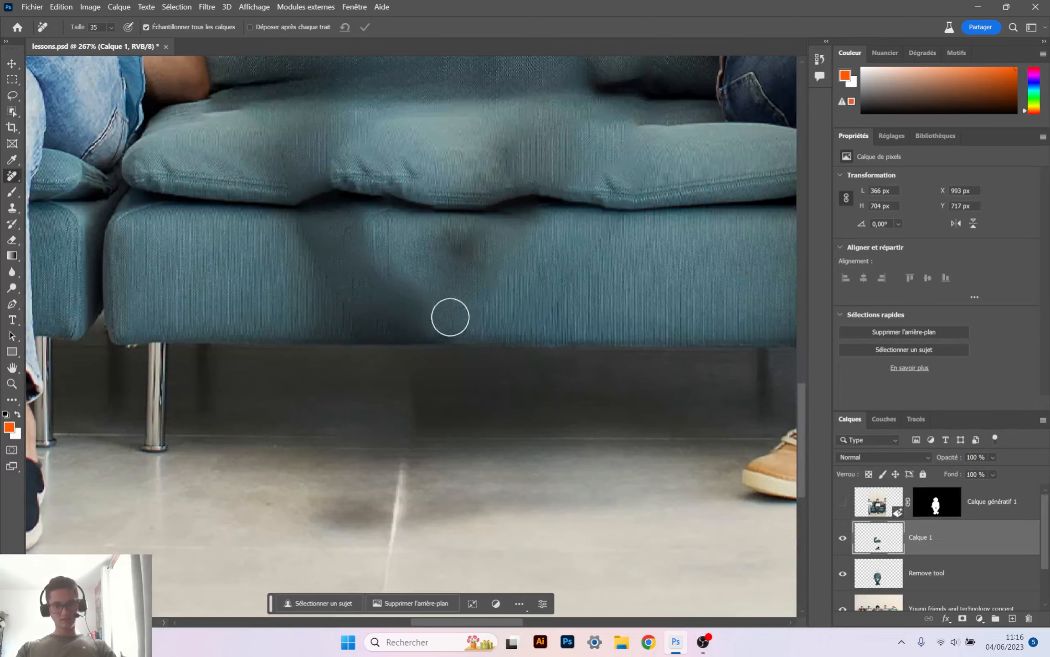
{"action": "scroll", "coordinate": [545, 410], "scroll_direction": "down", "scroll_amount": 5}
{"action": "left_click_drag", "start_coordinate": [642, 429], "coordinate": [508, 394]}
{"action": "scroll", "coordinate": [507, 395], "scroll_direction": "down", "scroll_amount": 3}
{"action": "scroll", "coordinate": [505, 392], "scroll_direction": "down", "scroll_amount": 3}
{"action": "scroll", "coordinate": [406, 353], "scroll_direction": "up", "scroll_amount": 4}
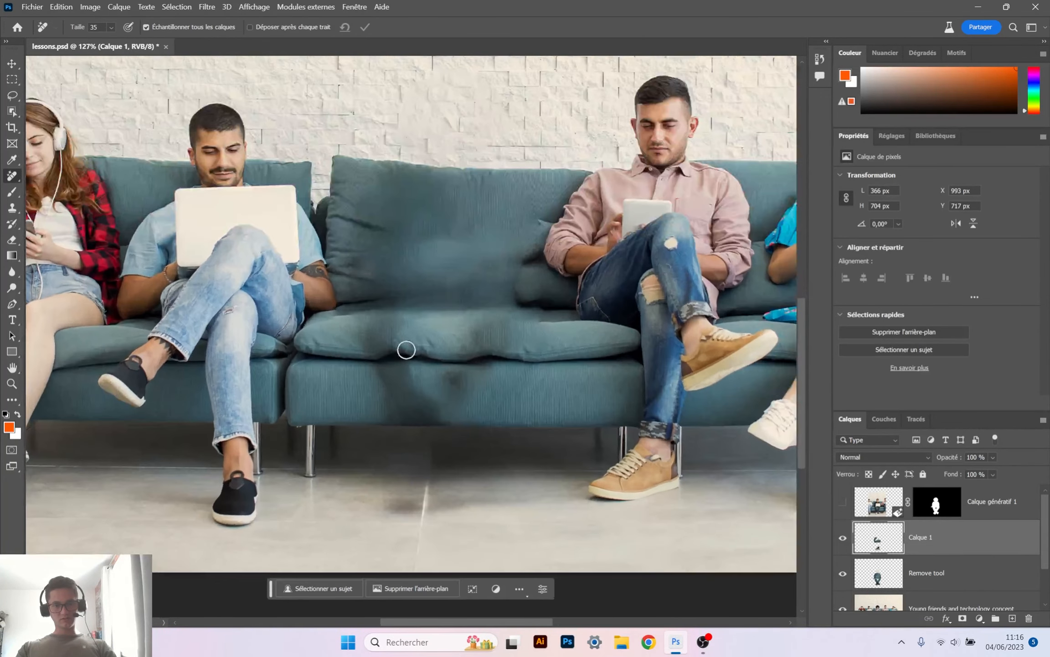
{"action": "scroll", "coordinate": [407, 349], "scroll_direction": "up", "scroll_amount": 2}
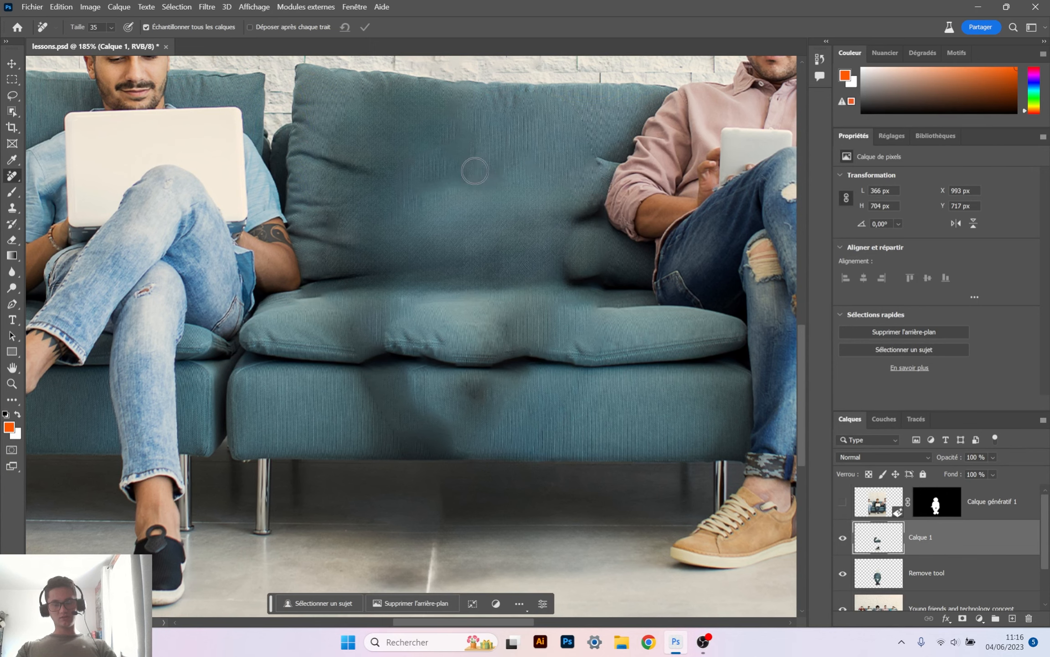
Clone sampled fabric over the uneven middle and upper area of the sofa's back cushion with the Clone Stamp, enlarging the brush to size 71.
{"action": "key", "text": "s"}
{"action": "scroll", "coordinate": [410, 174], "scroll_direction": "up", "scroll_amount": 3}
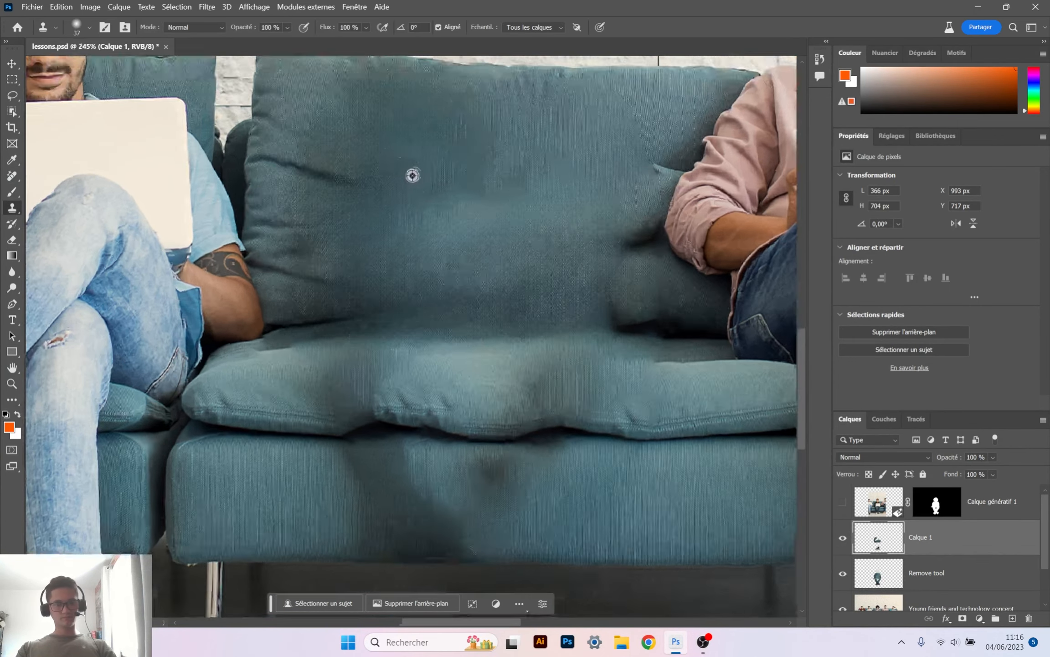
{"action": "left_click", "coordinate": [574, 223], "text": "alt"}
{"action": "left_click_drag", "start_coordinate": [500, 196], "coordinate": [558, 312]}
{"action": "left_click", "coordinate": [528, 334]}
{"action": "left_click", "coordinate": [294, 158], "text": "alt"}
{"action": "left_click_drag", "start_coordinate": [358, 155], "coordinate": [351, 280]}
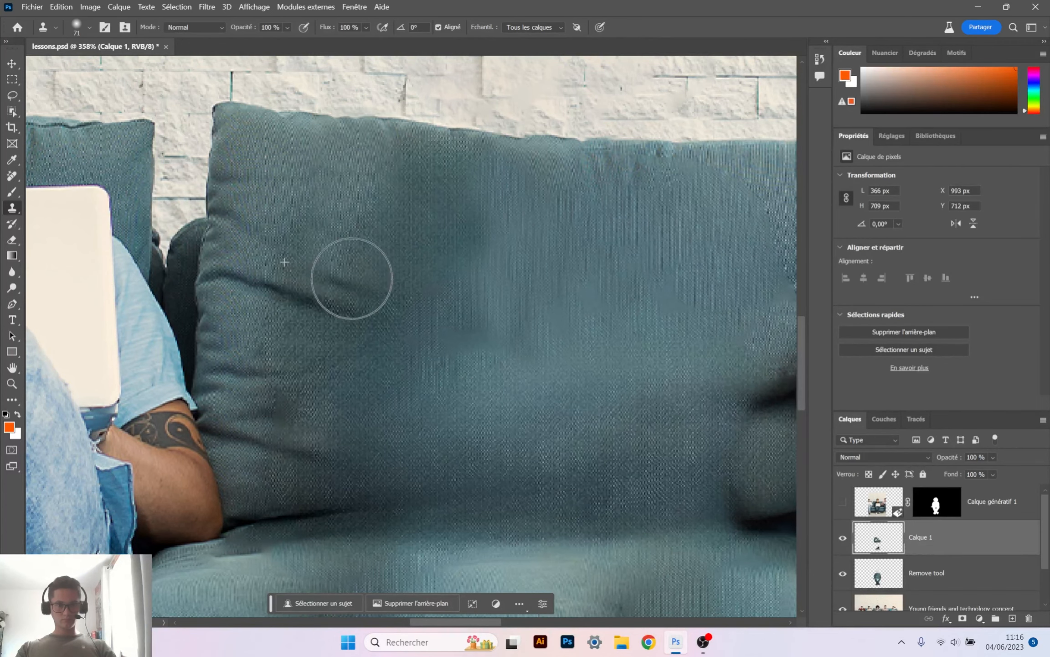
Clone lighter fabric over the dark vertical band and nearby folds of the back cushion, resampling the source between strokes.
{"action": "left_click", "coordinate": [264, 185], "text": "alt"}
{"action": "left_click_drag", "start_coordinate": [320, 217], "coordinate": [300, 294]}
{"action": "left_click", "coordinate": [509, 208], "text": "alt"}
{"action": "left_click_drag", "start_coordinate": [451, 195], "coordinate": [449, 328]}
{"action": "left_click", "coordinate": [540, 278], "text": "alt"}
{"action": "left_click_drag", "start_coordinate": [398, 160], "coordinate": [392, 251]}
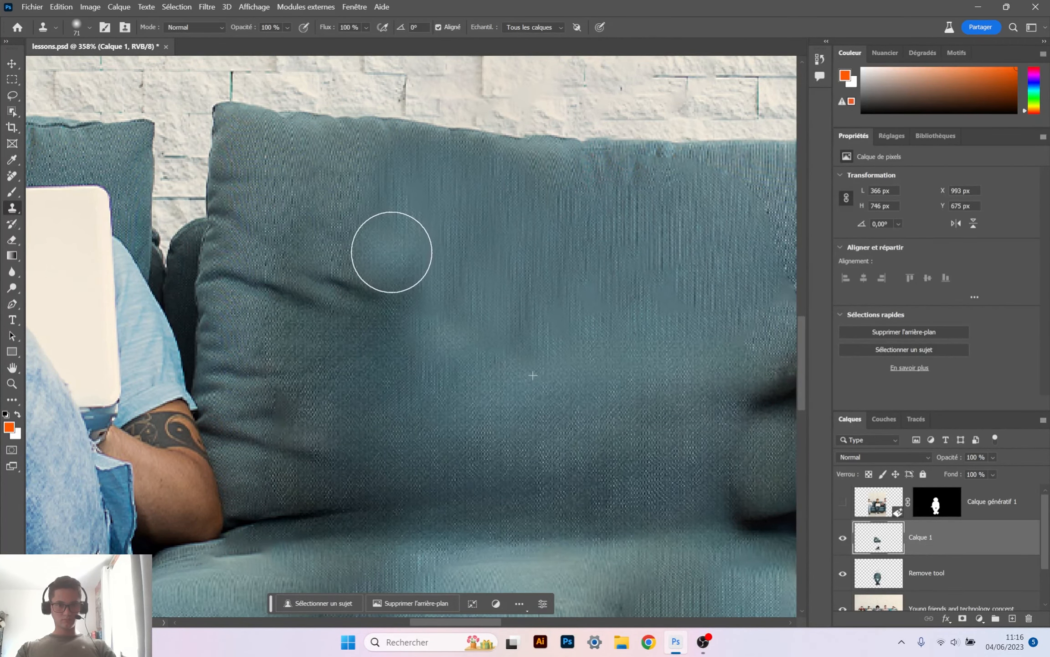
Resample the cushion fabric and clone it over the remaining dark tones beside the man with the laptop.
{"action": "left_click", "coordinate": [357, 162], "text": "alt"}
{"action": "left_click_drag", "start_coordinate": [484, 287], "coordinate": [464, 96]}
{"action": "left_click", "coordinate": [240, 187], "text": "alt"}
{"action": "mouse_move", "coordinate": [262, 197]}
{"action": "left_mouse_down"}
{"action": "mouse_move", "coordinate": [254, 152]}
{"action": "mouse_move", "coordinate": [305, 176]}
{"action": "left_mouse_up"}
Examine the cloned back cushion, the seat and the sofa base up close and within the whole photo.
{"action": "scroll", "coordinate": [538, 382], "scroll_direction": "down", "scroll_amount": 1}
{"action": "scroll", "coordinate": [537, 383], "scroll_direction": "down", "scroll_amount": 3}
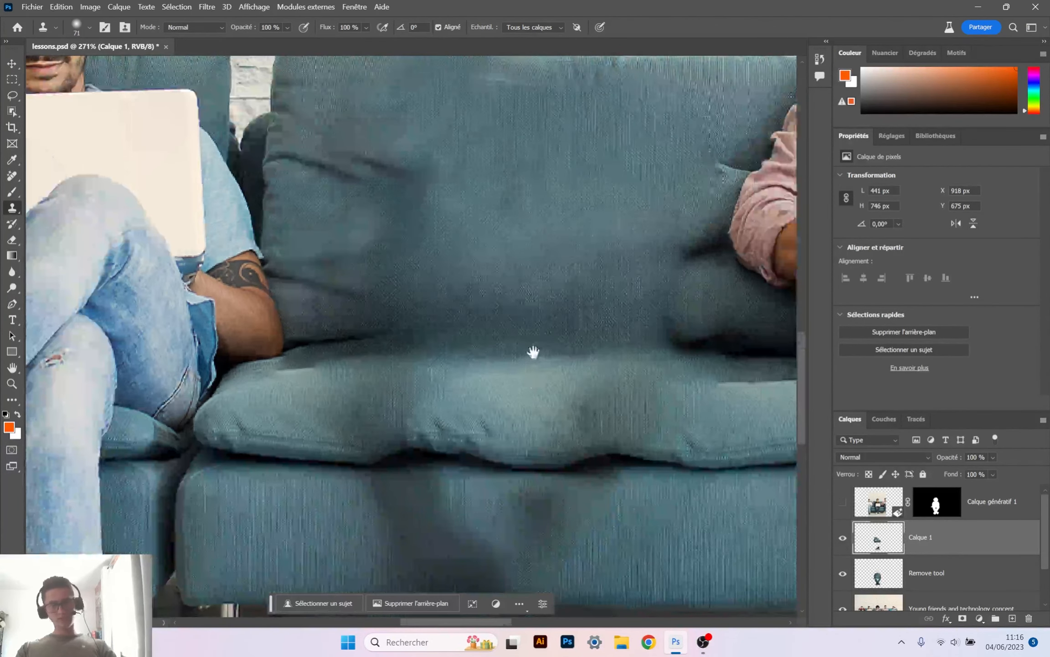
{"action": "left_click_drag", "start_coordinate": [535, 351], "coordinate": [518, 403]}
{"action": "left_click_drag", "start_coordinate": [356, 237], "coordinate": [415, 265]}
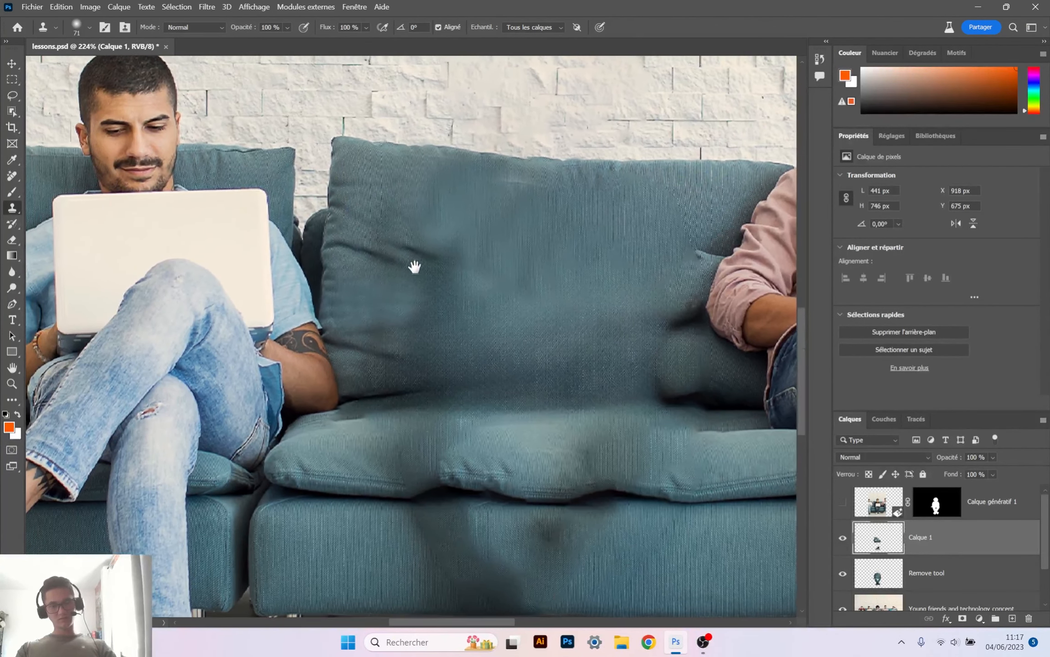
{"action": "scroll", "coordinate": [526, 192], "scroll_direction": "up", "scroll_amount": 2}
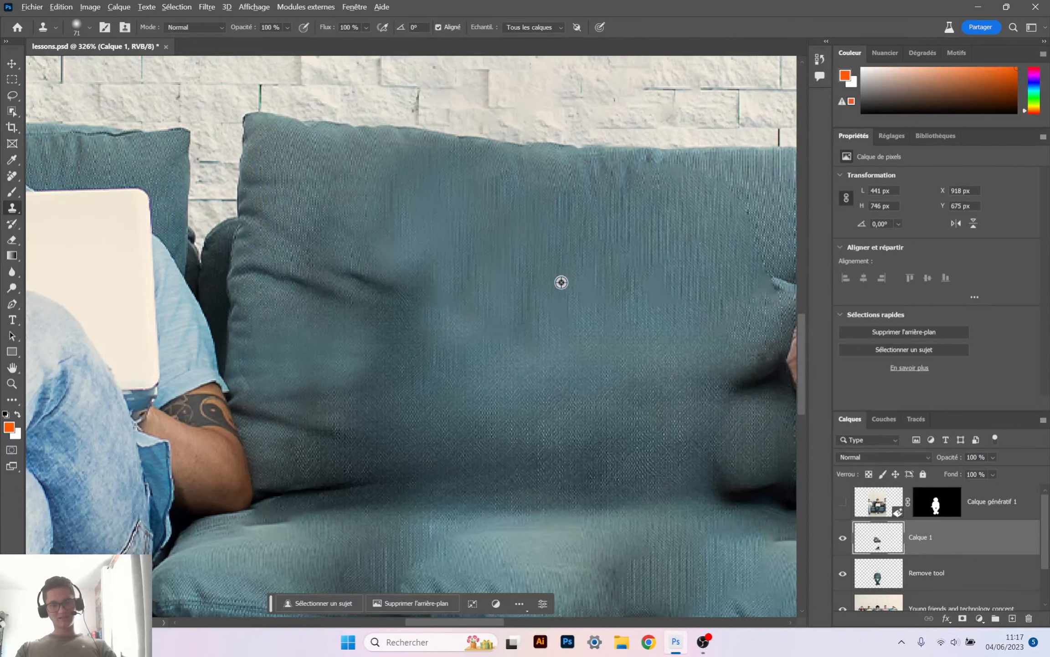
{"action": "scroll", "coordinate": [559, 284], "scroll_direction": "down", "scroll_amount": 5}
{"action": "left_click_drag", "start_coordinate": [575, 363], "coordinate": [476, 281]}
{"action": "scroll", "coordinate": [490, 387], "scroll_direction": "down", "scroll_amount": 1}
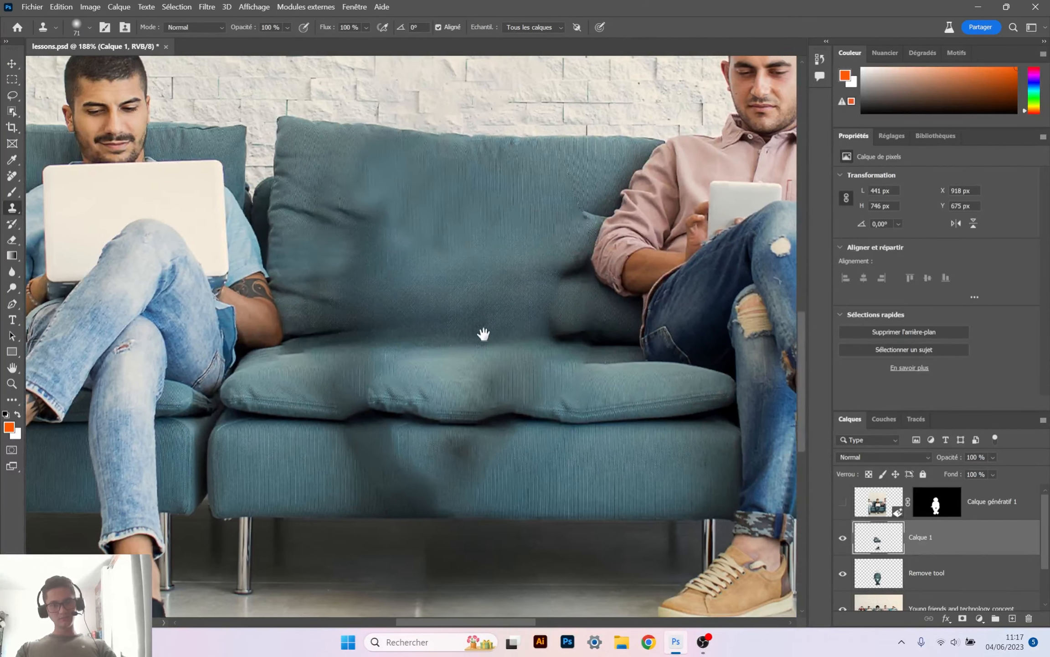
{"action": "left_click_drag", "start_coordinate": [484, 334], "coordinate": [436, 342]}
{"action": "scroll", "coordinate": [427, 345], "scroll_direction": "down", "scroll_amount": 5}
{"action": "mouse_move", "coordinate": [595, 370]}
{"action": "left_mouse_down"}
{"action": "mouse_move", "coordinate": [424, 333]}
{"action": "mouse_move", "coordinate": [583, 363]}
{"action": "left_mouse_up"}
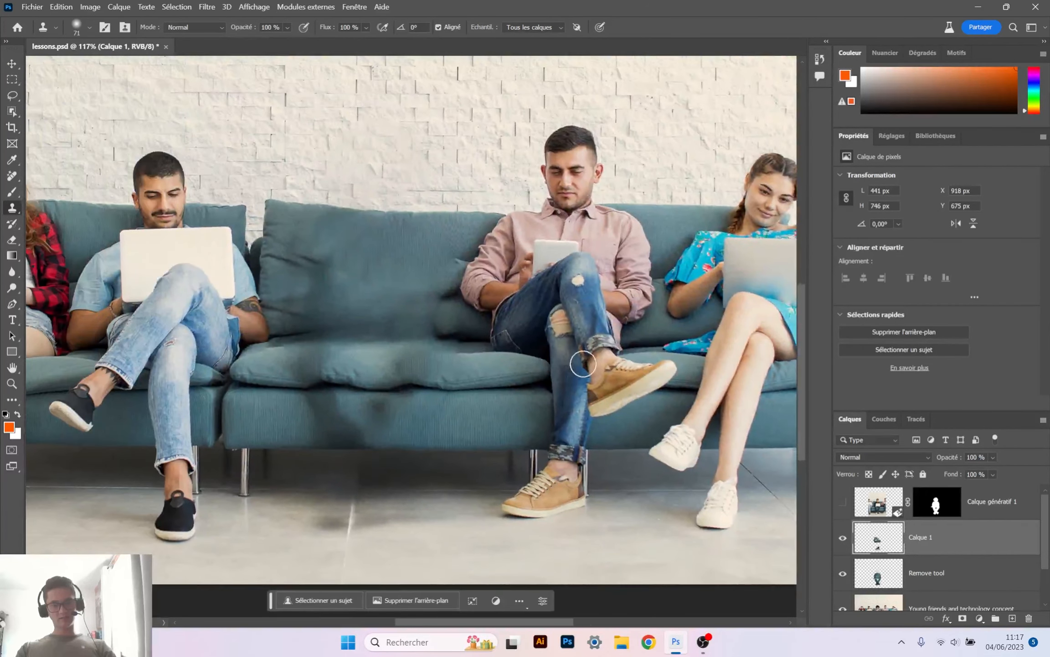
{"action": "scroll", "coordinate": [378, 314], "scroll_direction": "down", "scroll_amount": 4}
{"action": "left_click_drag", "start_coordinate": [366, 303], "coordinate": [401, 308]}
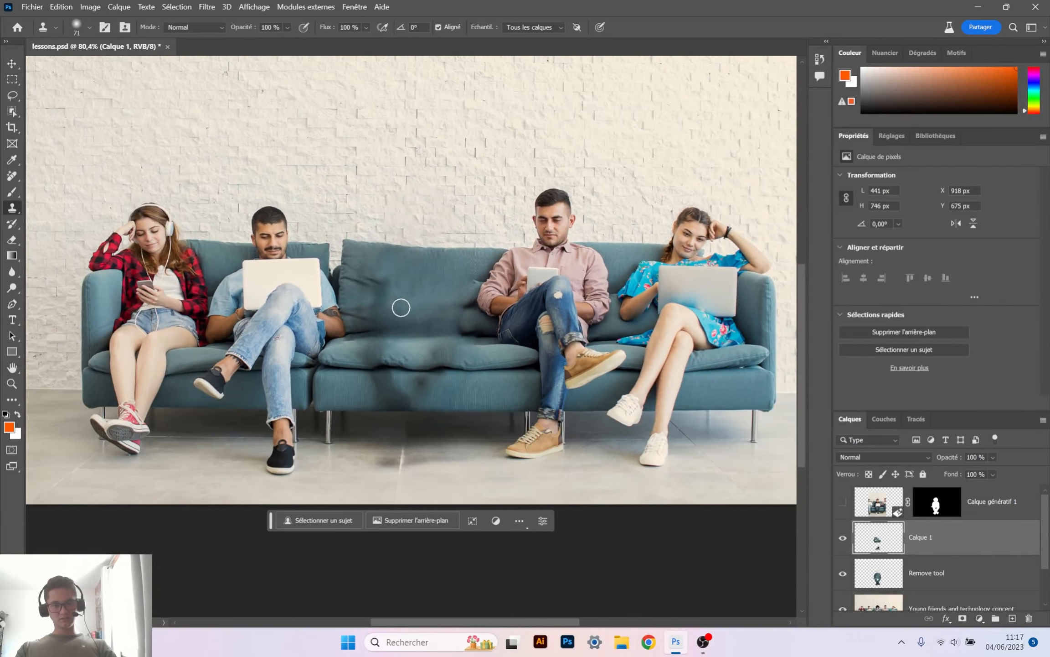
{"action": "scroll", "coordinate": [444, 367], "scroll_direction": "up", "scroll_amount": 7}
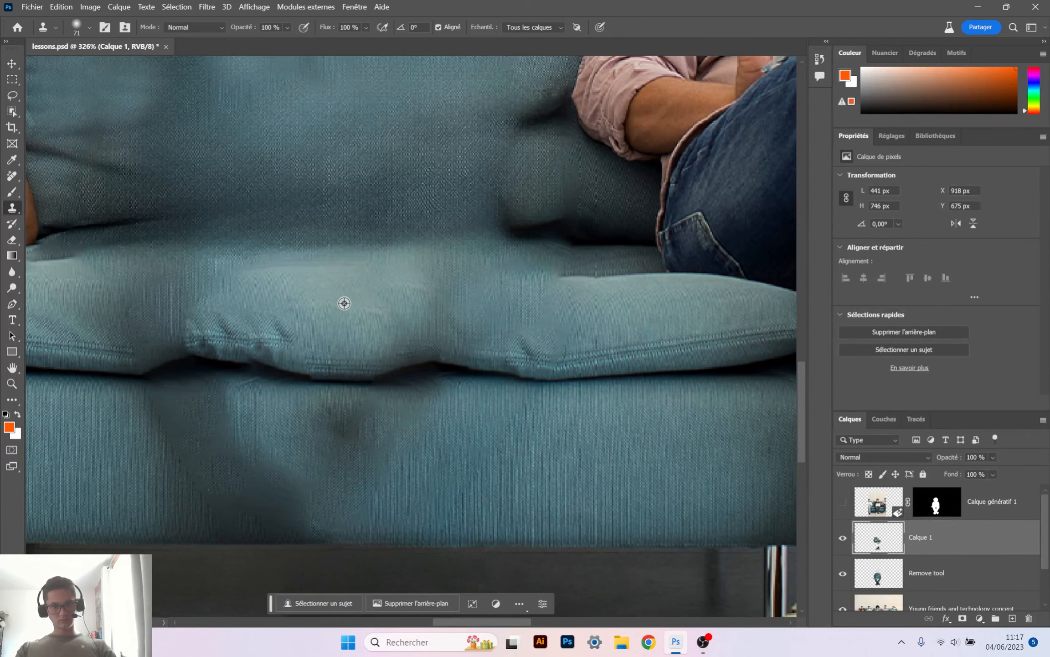
{"action": "scroll", "coordinate": [443, 322], "scroll_direction": "down", "scroll_amount": 7}
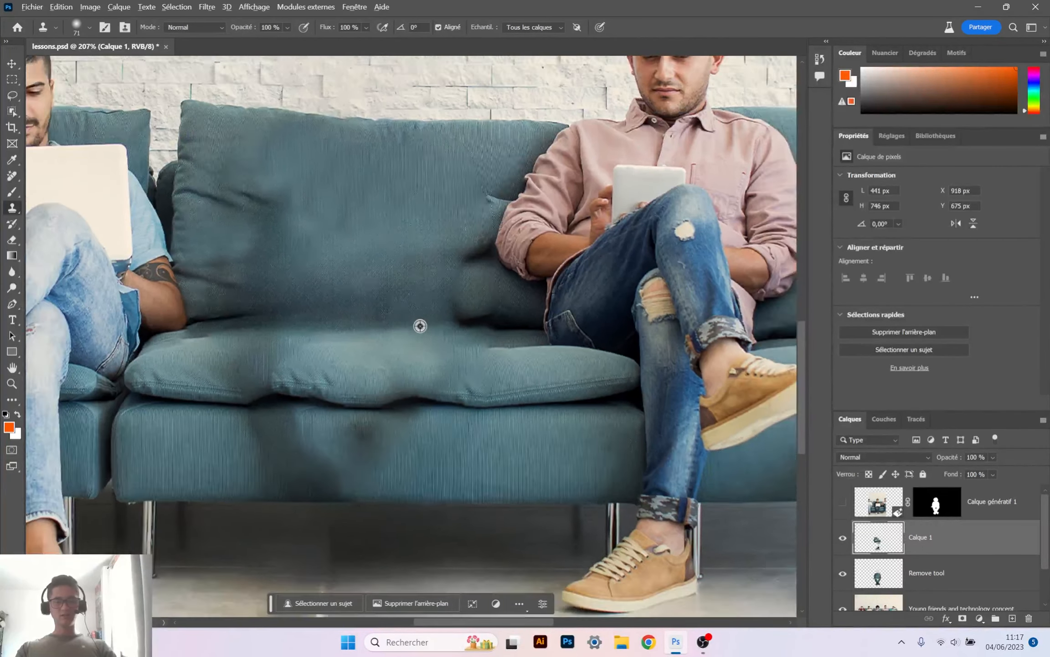
{"action": "scroll", "coordinate": [452, 368], "scroll_direction": "down", "scroll_amount": 1}
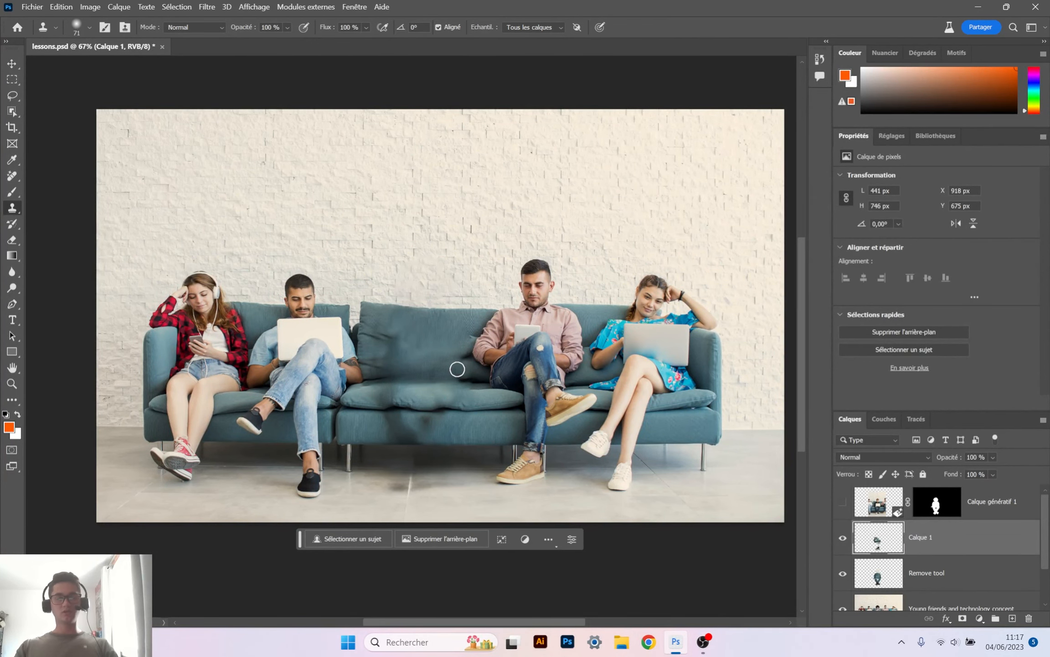
Clone clean fabric over the dark diagonal patch on the sofa's base with the Clone Stamp.
{"action": "scroll", "coordinate": [450, 413], "scroll_direction": "up", "scroll_amount": 3}
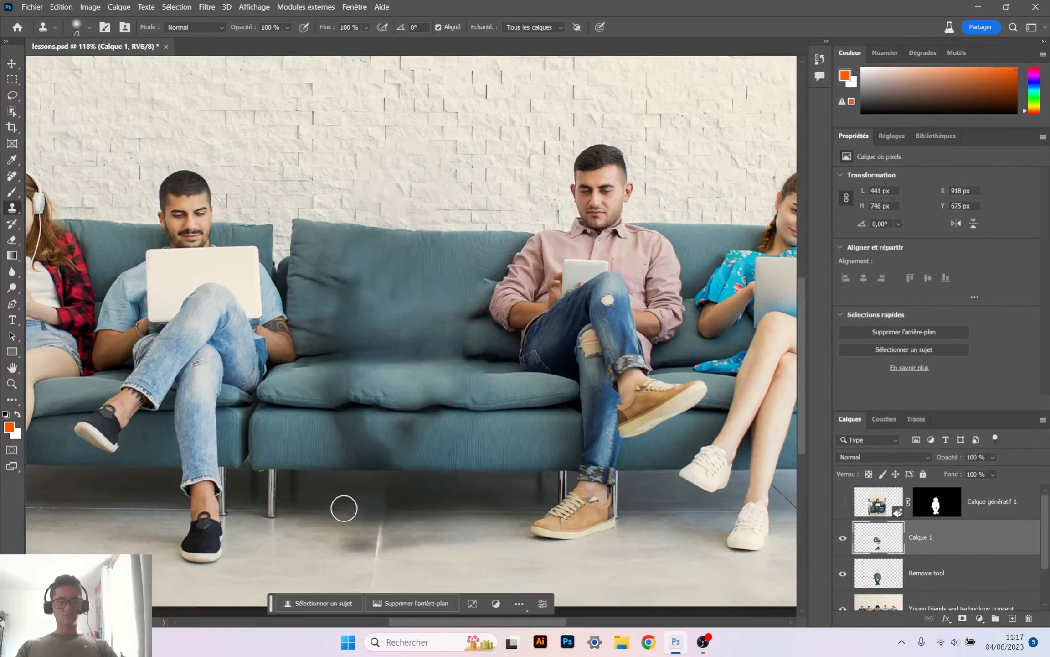
{"action": "scroll", "coordinate": [344, 508], "scroll_direction": "up", "scroll_amount": 3}
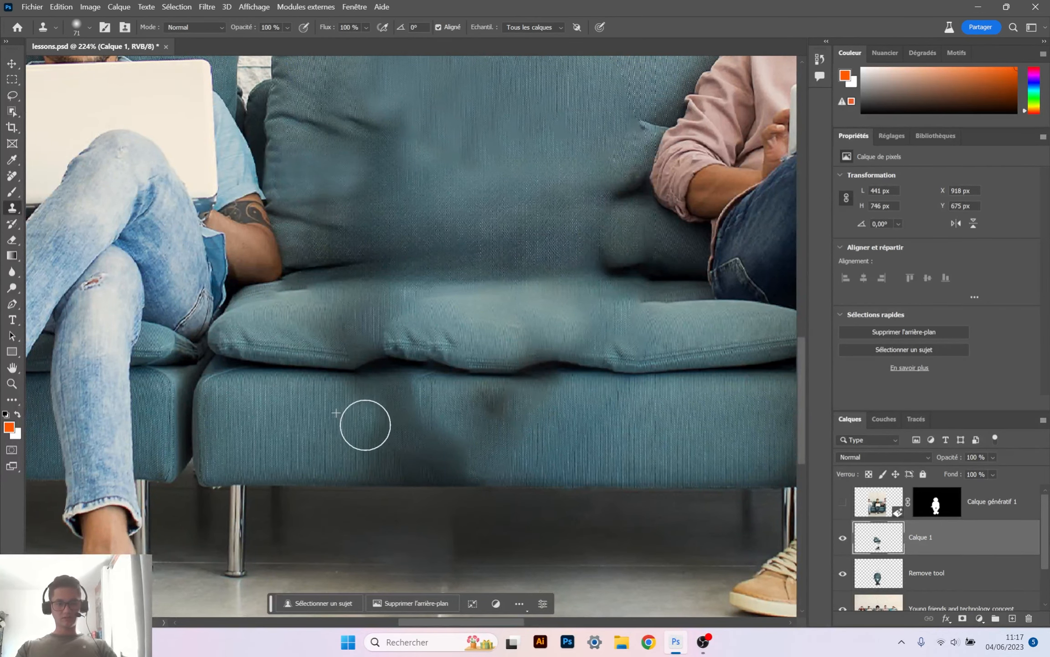
{"action": "mouse_move", "coordinate": [366, 425]}
{"action": "left_mouse_down"}
{"action": "mouse_move", "coordinate": [335, 422]}
{"action": "mouse_move", "coordinate": [399, 420]}
{"action": "mouse_move", "coordinate": [314, 423]}
{"action": "mouse_move", "coordinate": [431, 443]}
{"action": "mouse_move", "coordinate": [354, 438]}
{"action": "mouse_move", "coordinate": [395, 450]}
{"action": "left_mouse_up"}
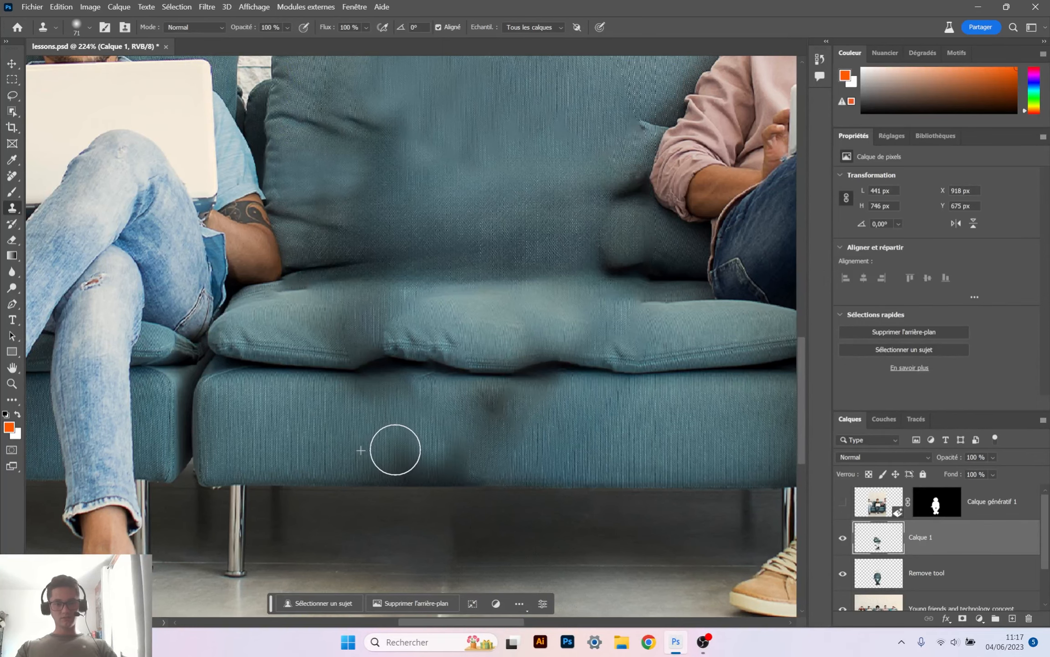
{"action": "scroll", "coordinate": [396, 449], "scroll_direction": "down", "scroll_amount": 3}
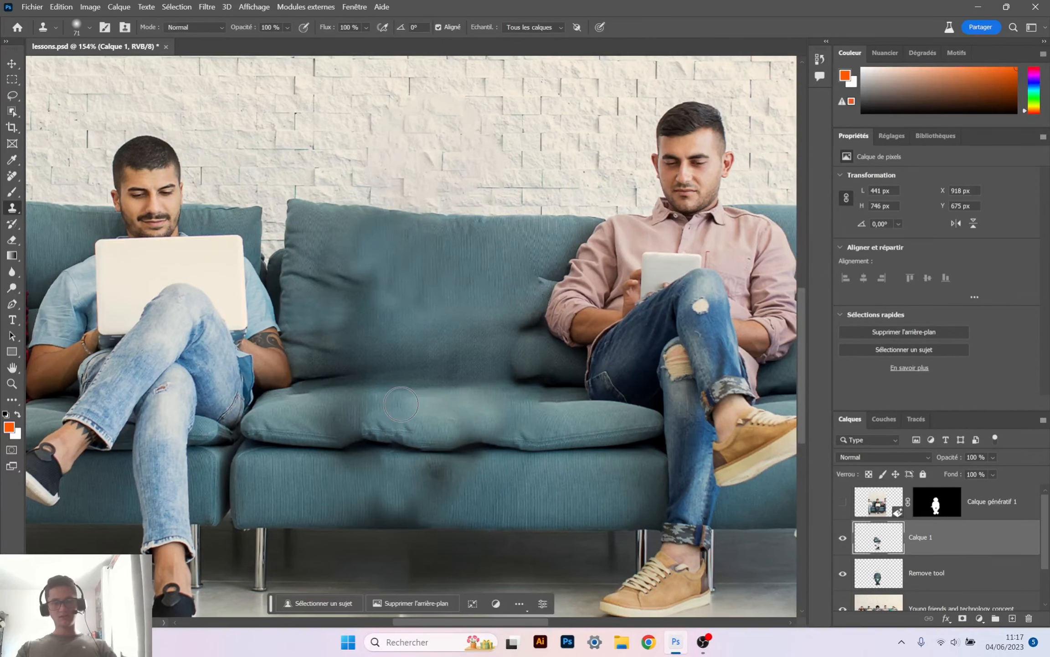